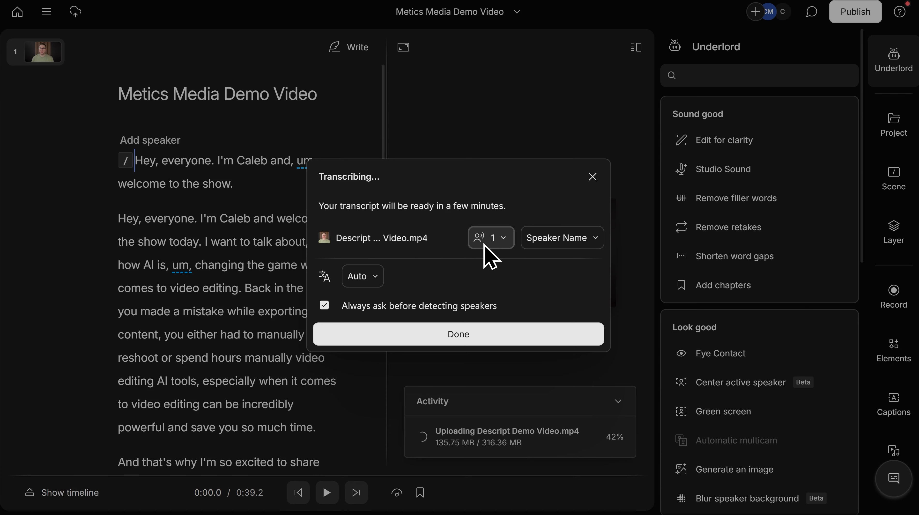
Step: Assign the speaker's first name to the single speaker of the uploaded video and finish the transcription settings
click(561, 244)
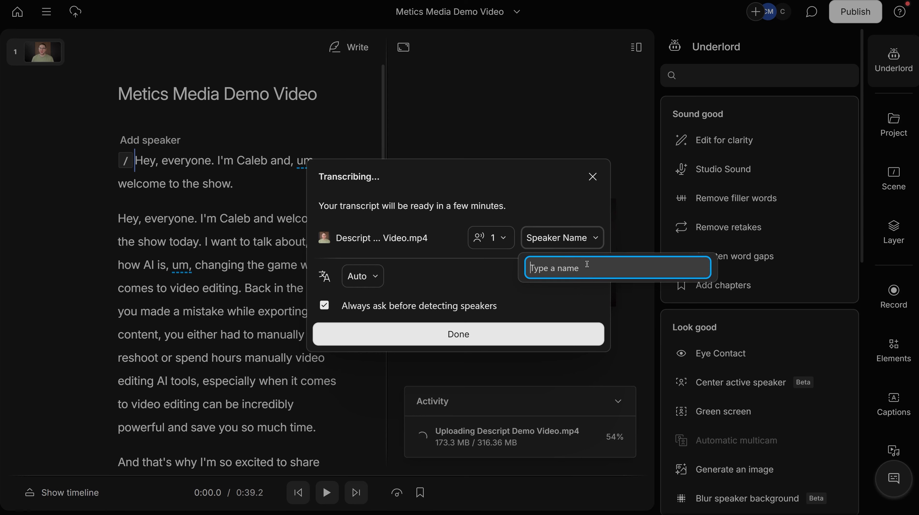
text(Caleb)
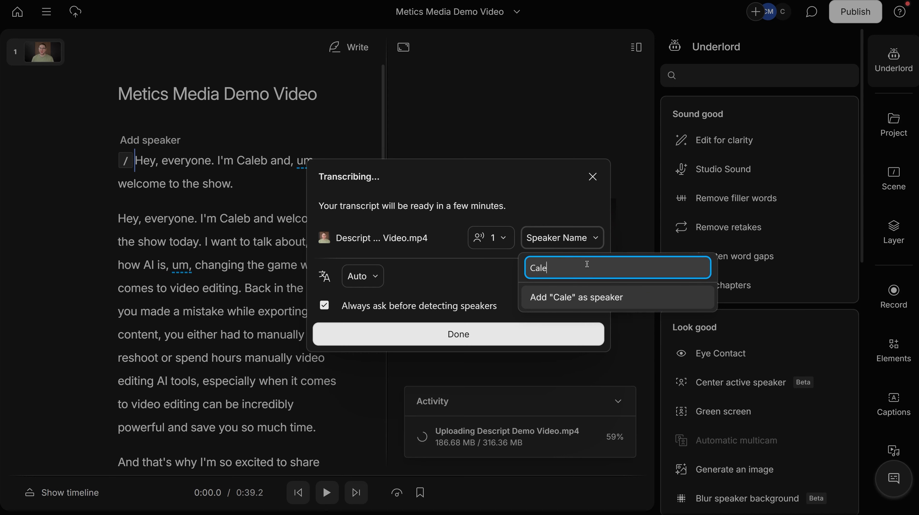
click(581, 301)
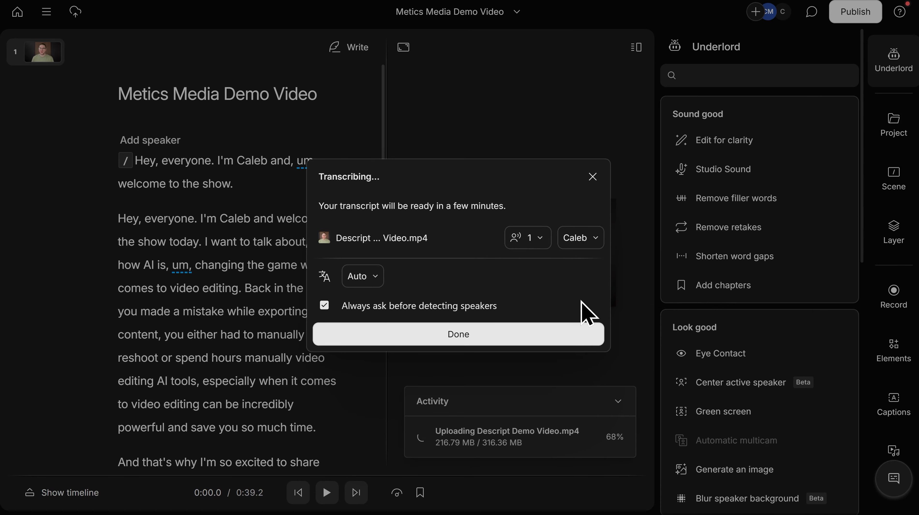
click(458, 330)
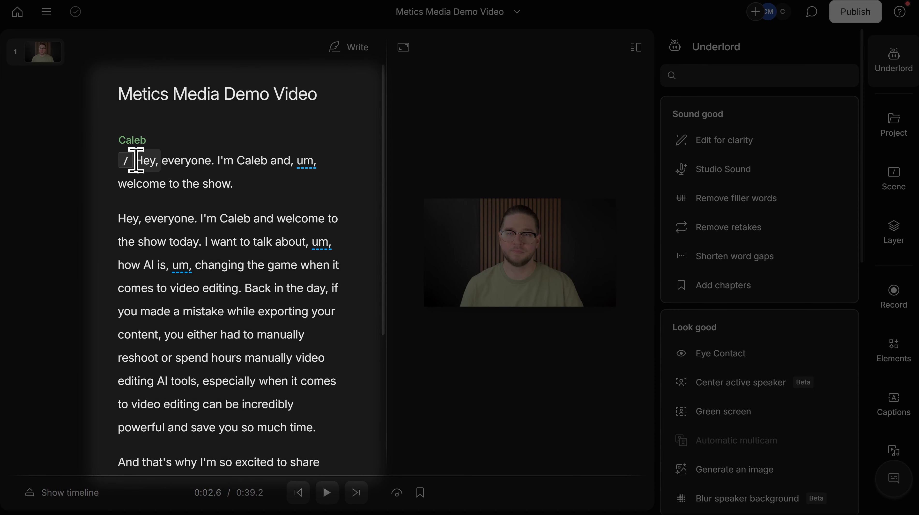
Step: Delete the first greeting paragraph from the transcript and undo the deletion
drag(143, 160, 239, 186)
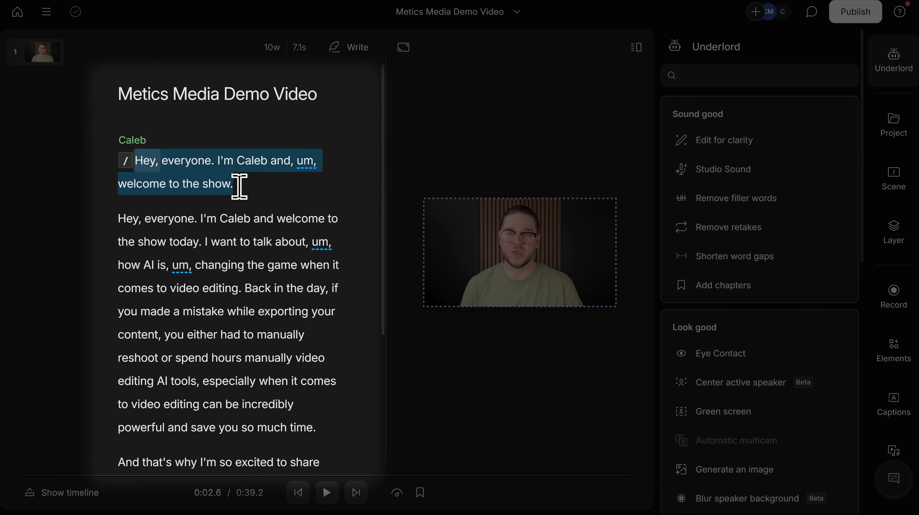
key(BackSpace)
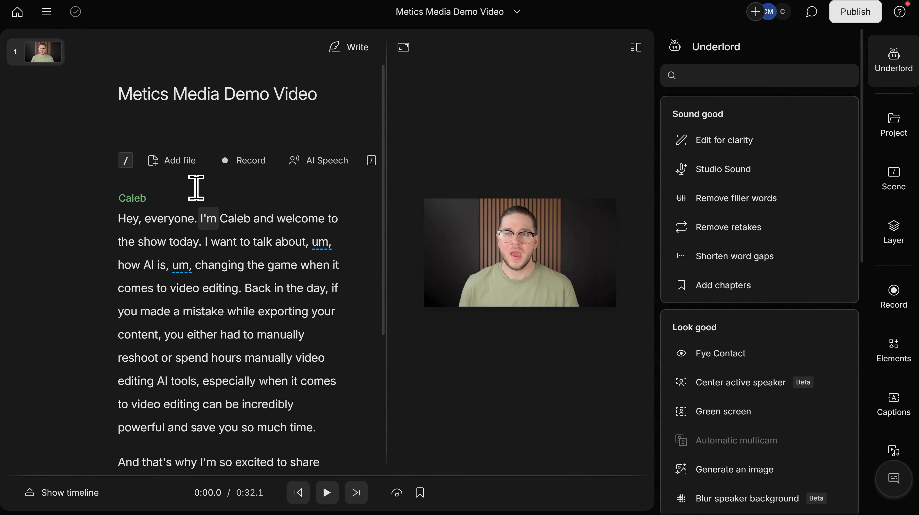
key(ctrl+z)
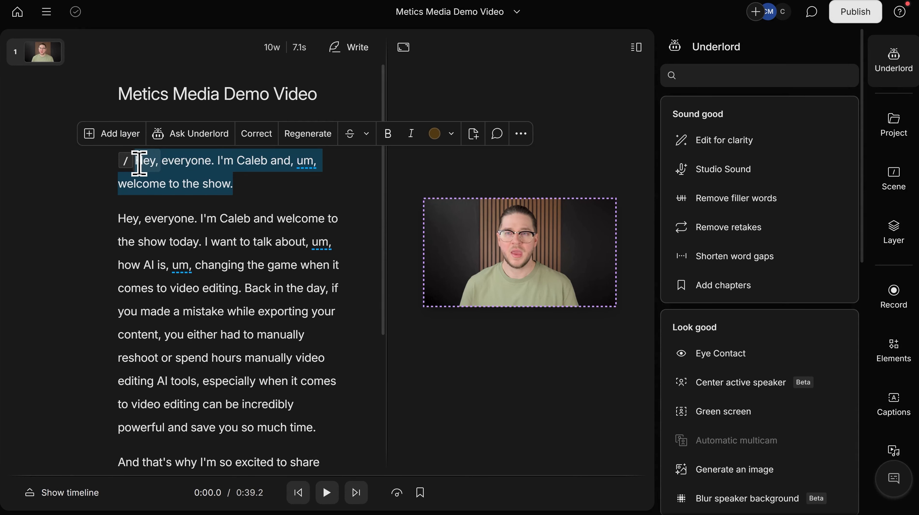
Step: Play the unedited video from the start of the transcript through the repeated greeting
click(154, 175)
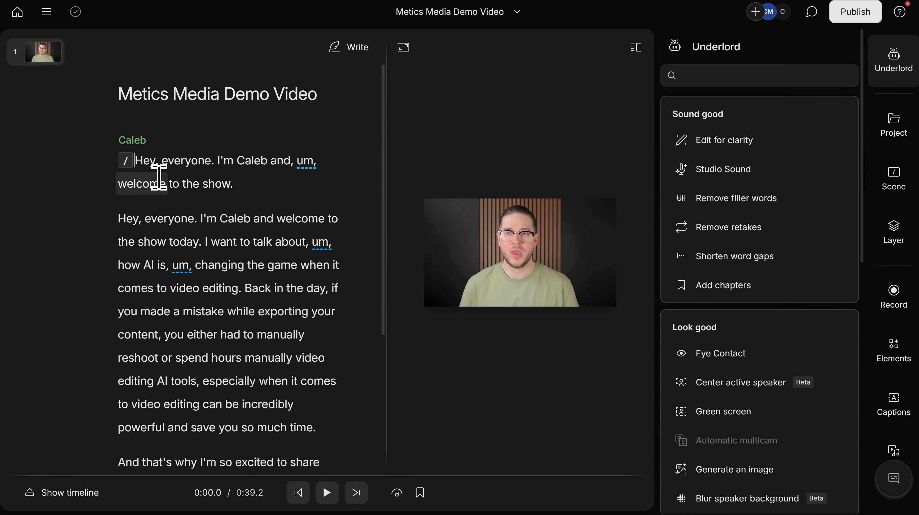
click(332, 498)
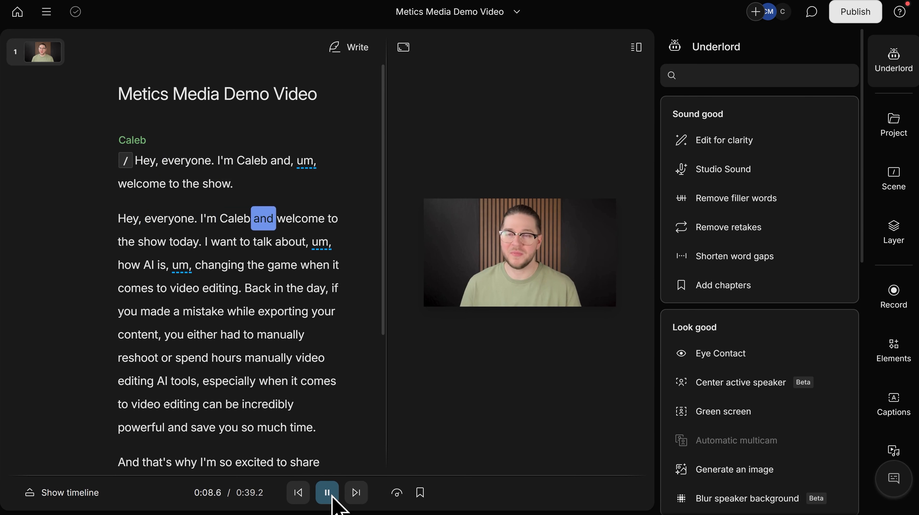
click(331, 496)
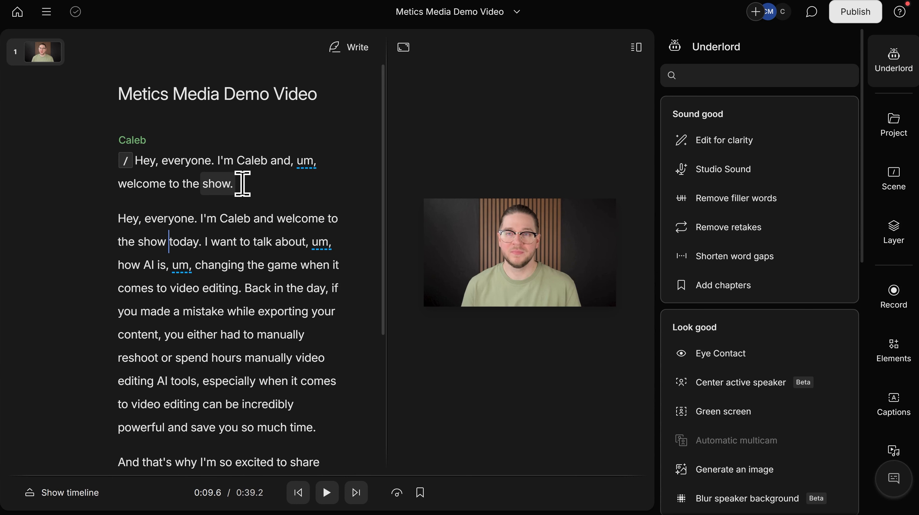
Step: Cut the first greeting paragraph ending in "welcome to the show." and play the shortened opening
drag(242, 184, 136, 162)
key(BackSpace)
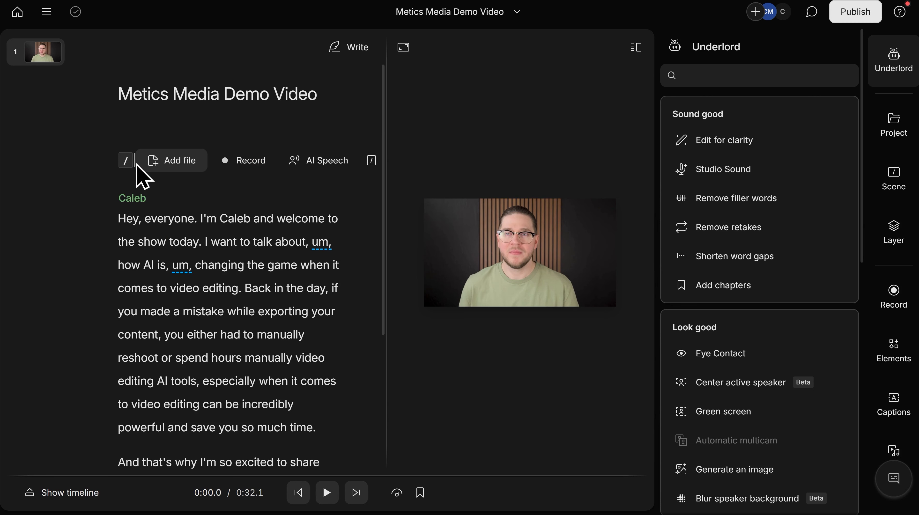
click(327, 493)
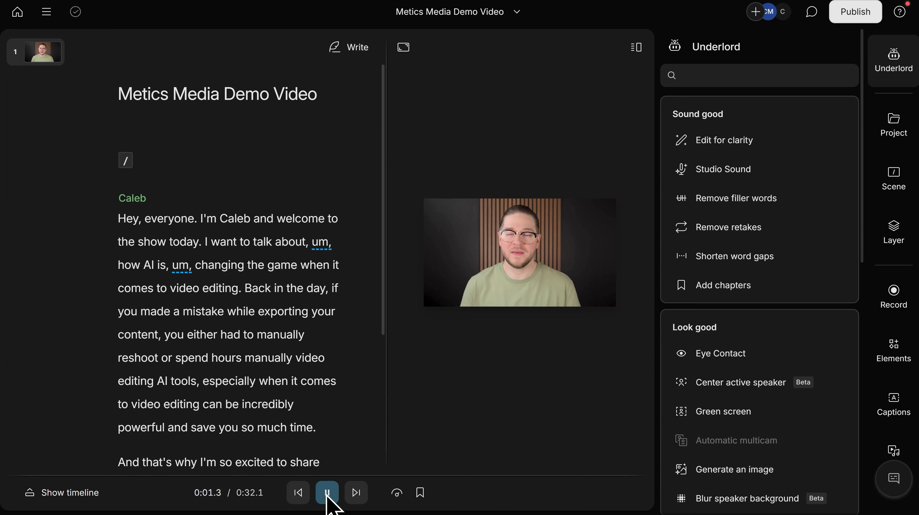
click(327, 492)
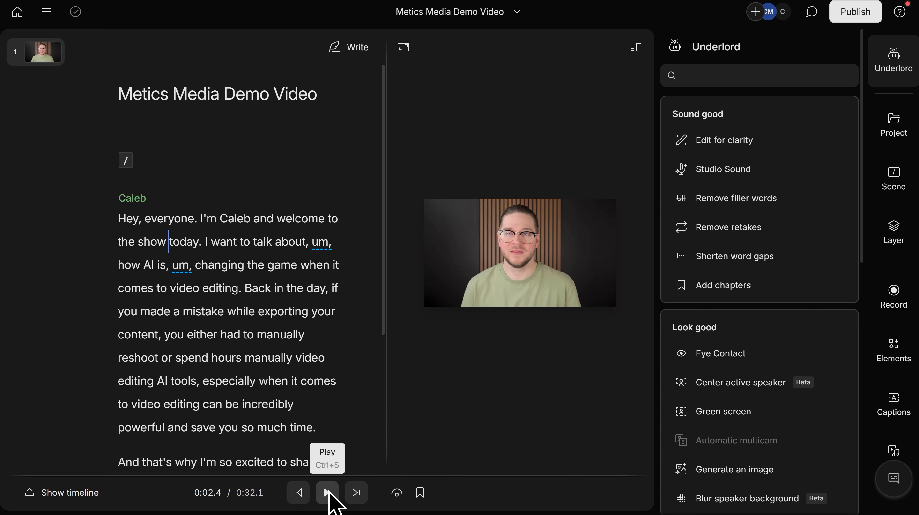
click(329, 493)
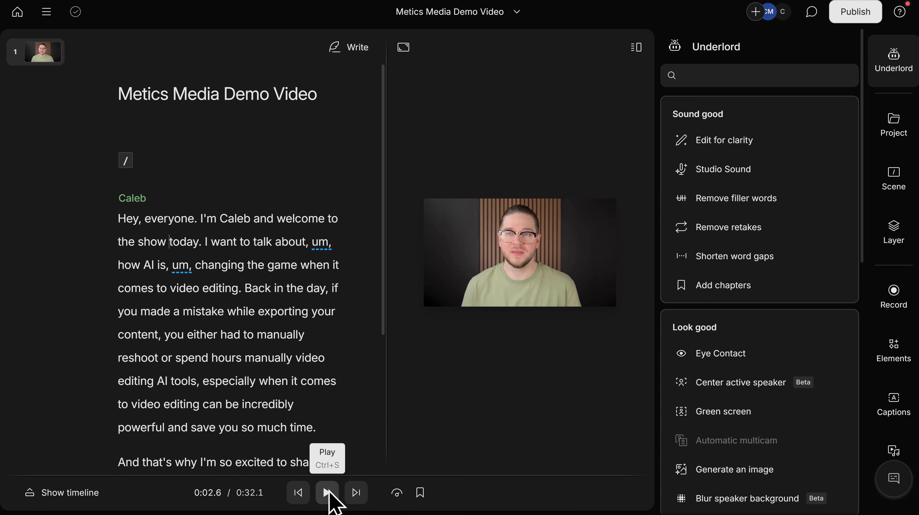
Step: Undo the cut of the first greeting paragraph and return to the start of the transcript
key(ctrl+z)
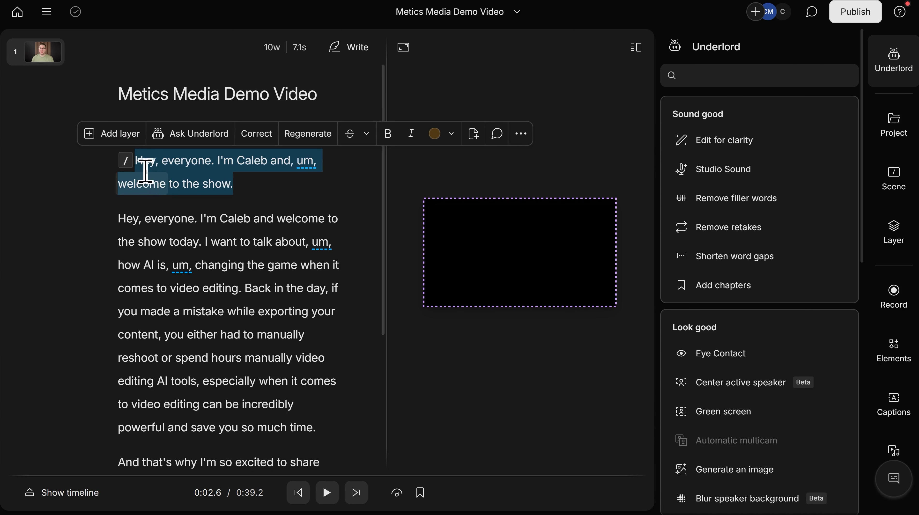
click(138, 161)
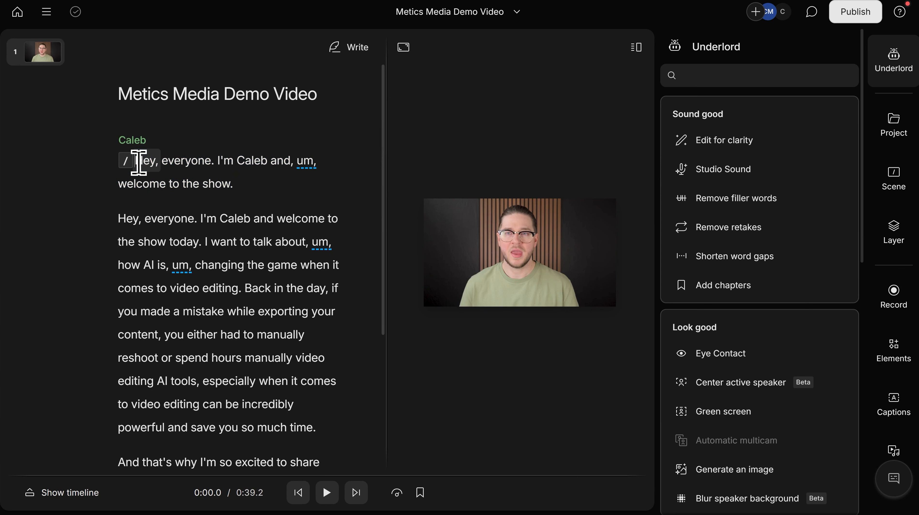
click(135, 159)
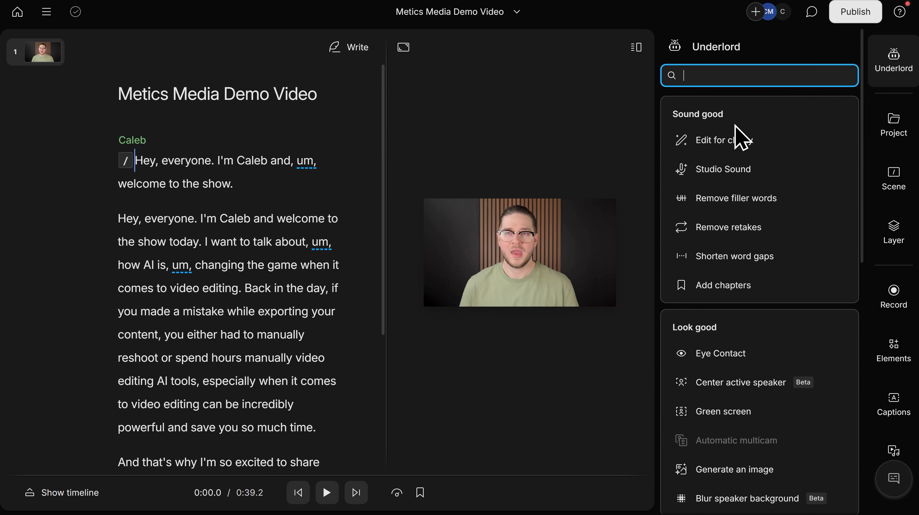
Step: Look through the Underlord AI tools and read the descriptions of the Sound good options
scroll(743, 210, down, 3)
scroll(733, 259, down, 3)
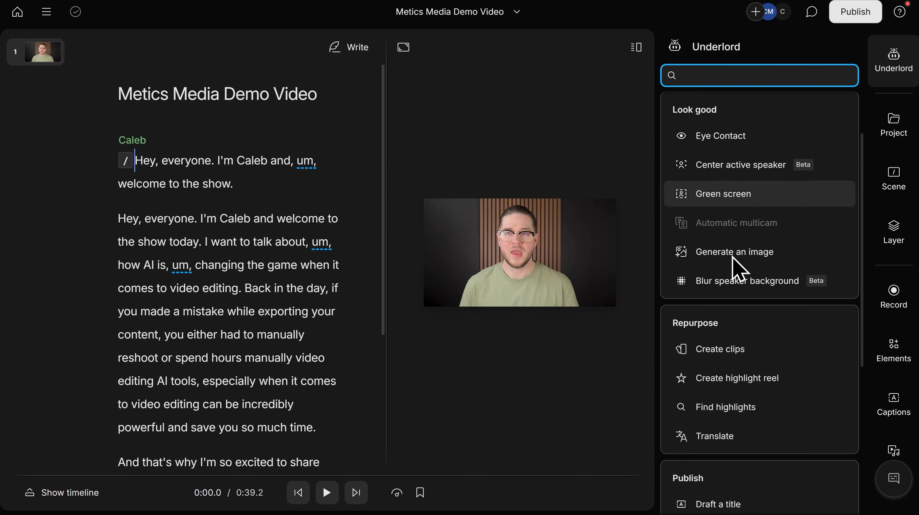
scroll(734, 267, down, 2)
scroll(734, 275, up, 8)
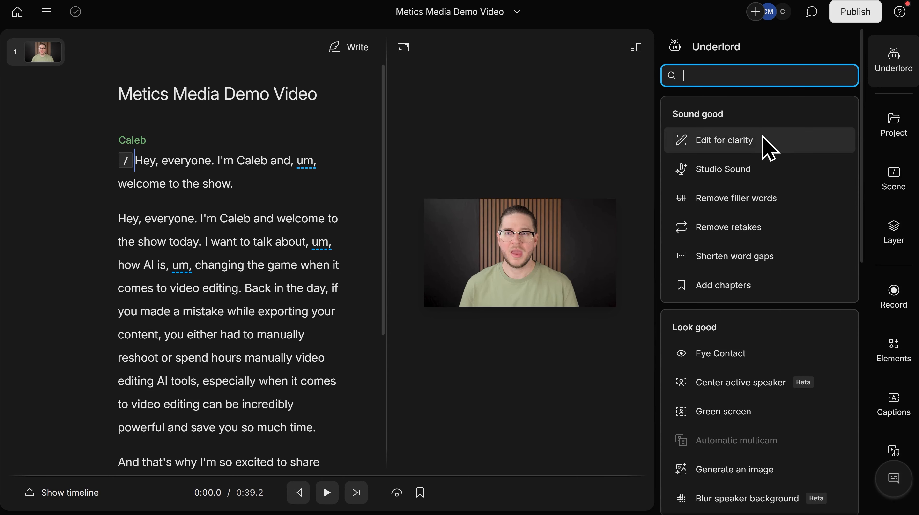
mouse_move(775, 179)
mouse_move(785, 201)
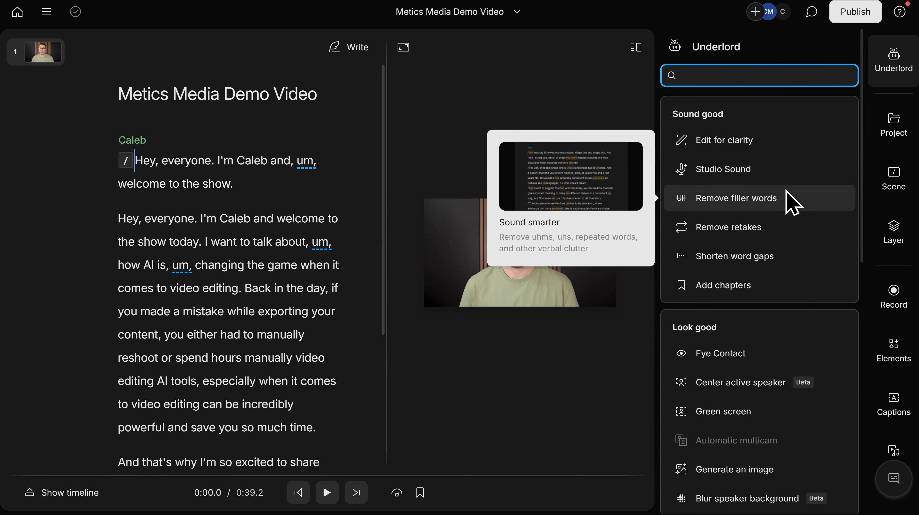
mouse_move(782, 220)
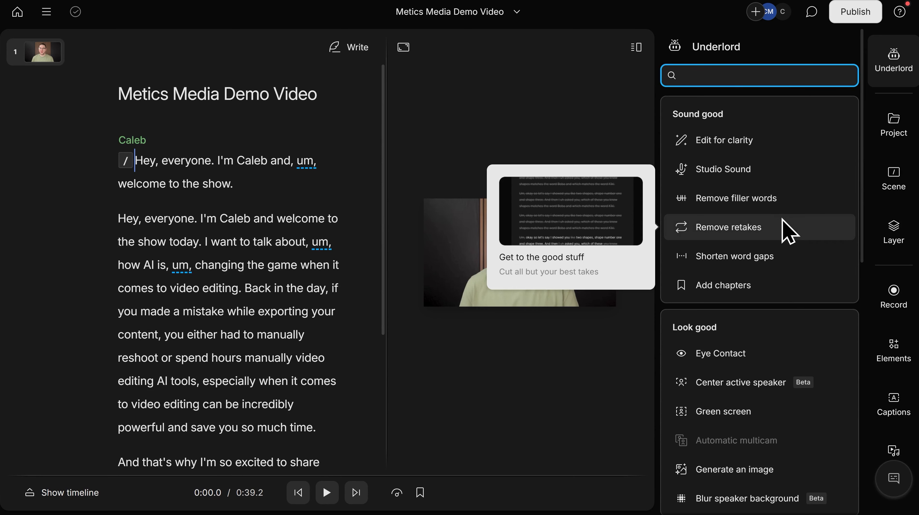
mouse_move(789, 253)
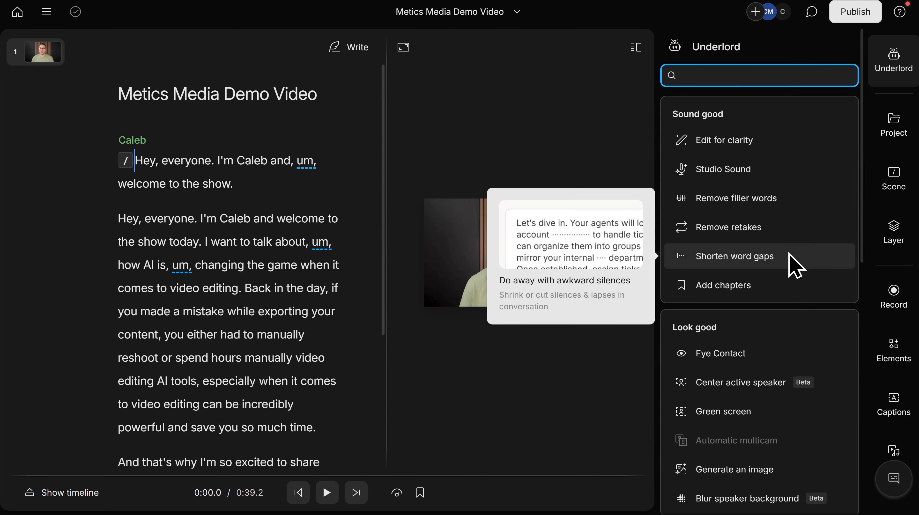
mouse_move(777, 282)
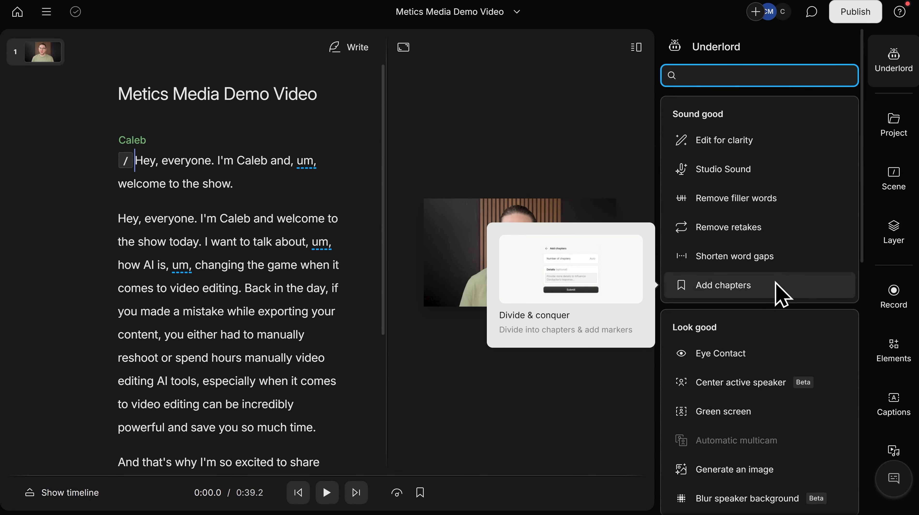
mouse_move(765, 144)
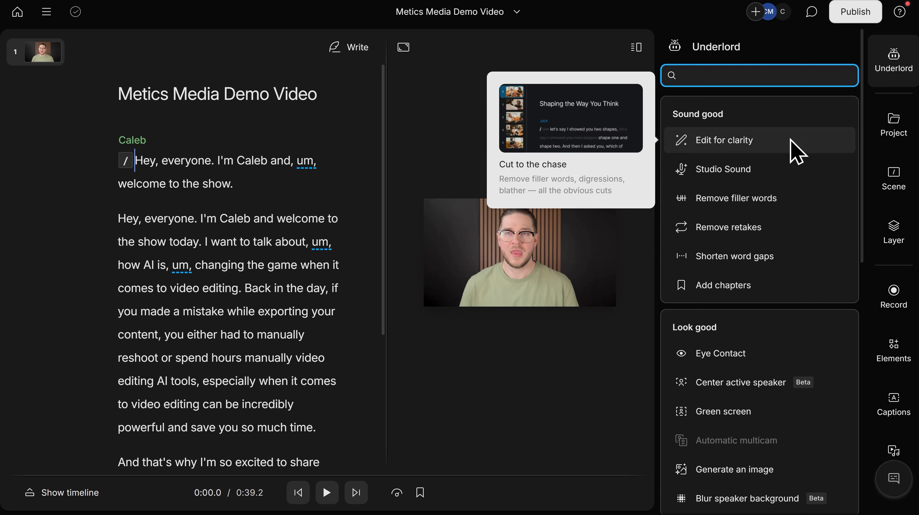
Step: Run Edit for clarity on the video with medium edit intensity
click(772, 151)
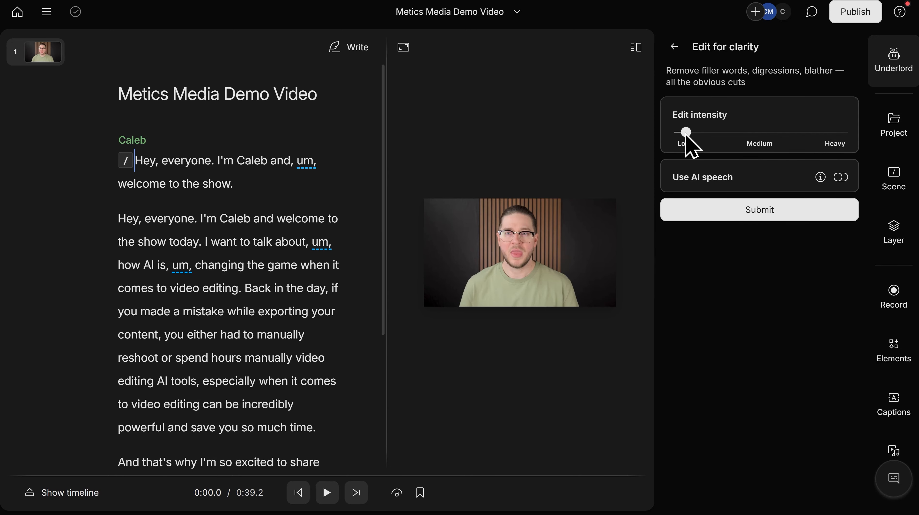
drag(685, 132, 754, 134)
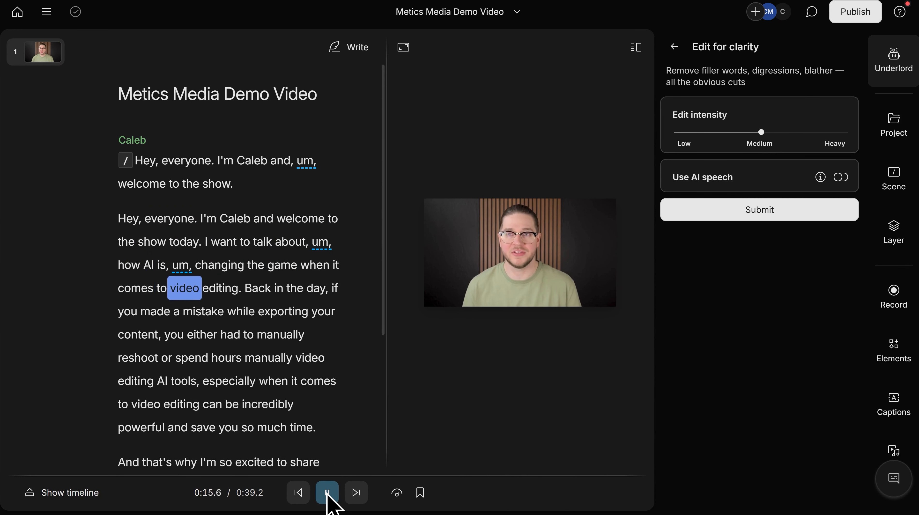
click(328, 500)
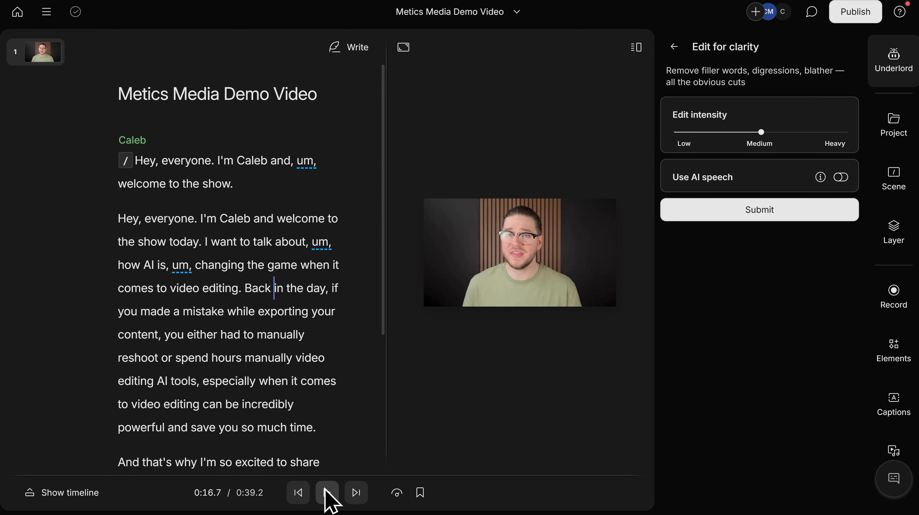
click(758, 214)
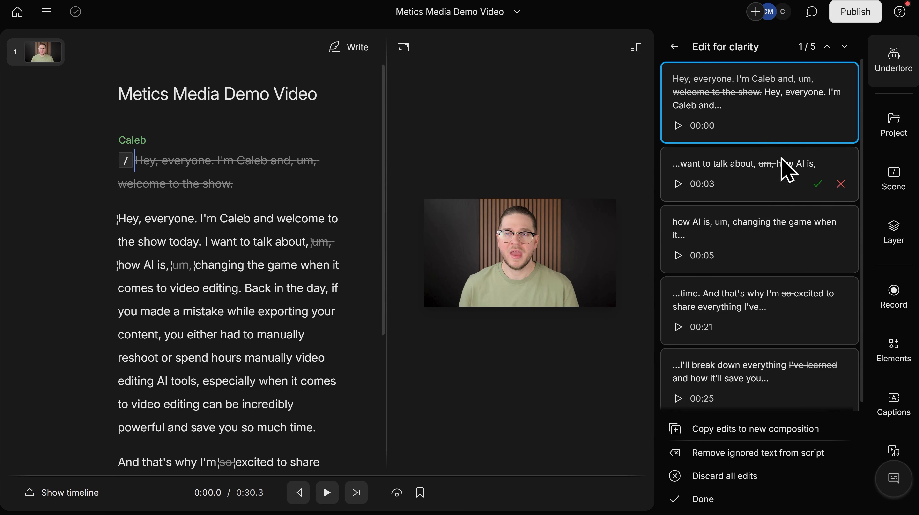
Step: Accept the suggested cuts of the repeated opening greeting and of both "um" fillers in the second paragraph
click(784, 132)
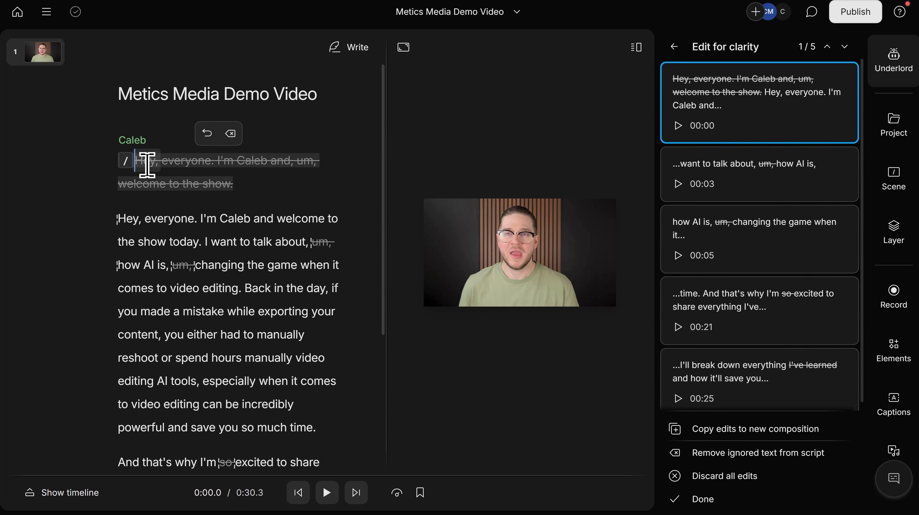
mouse_move(826, 139)
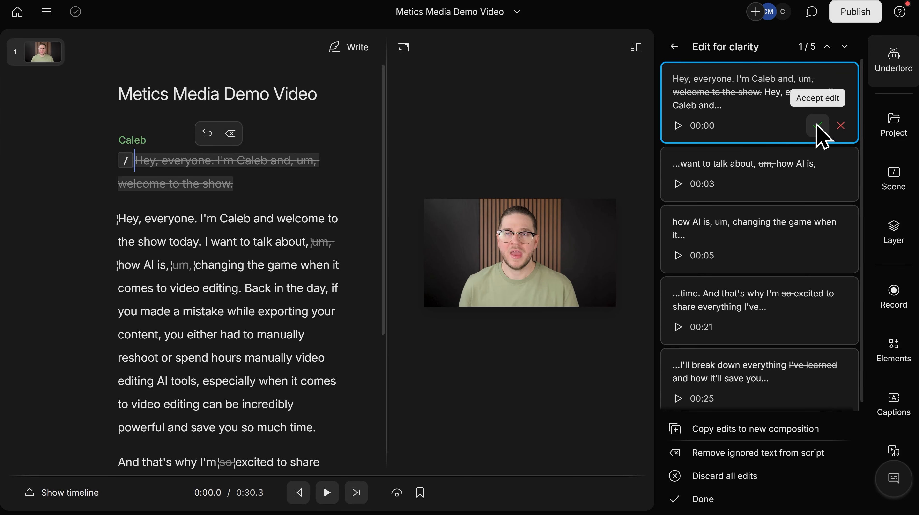
click(832, 127)
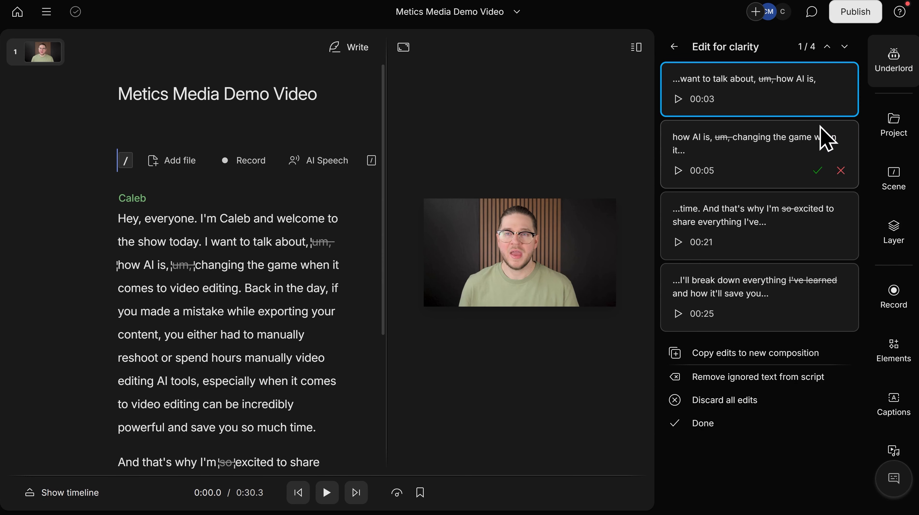
mouse_move(327, 248)
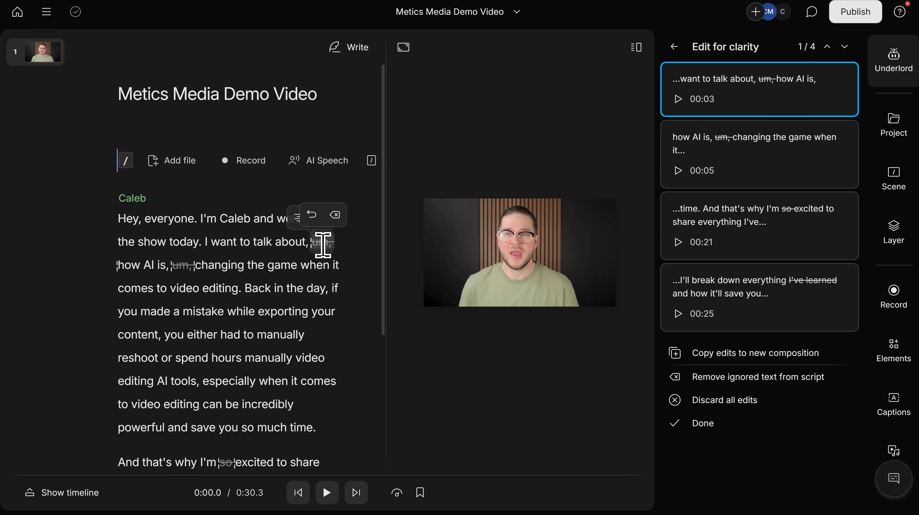
mouse_move(798, 100)
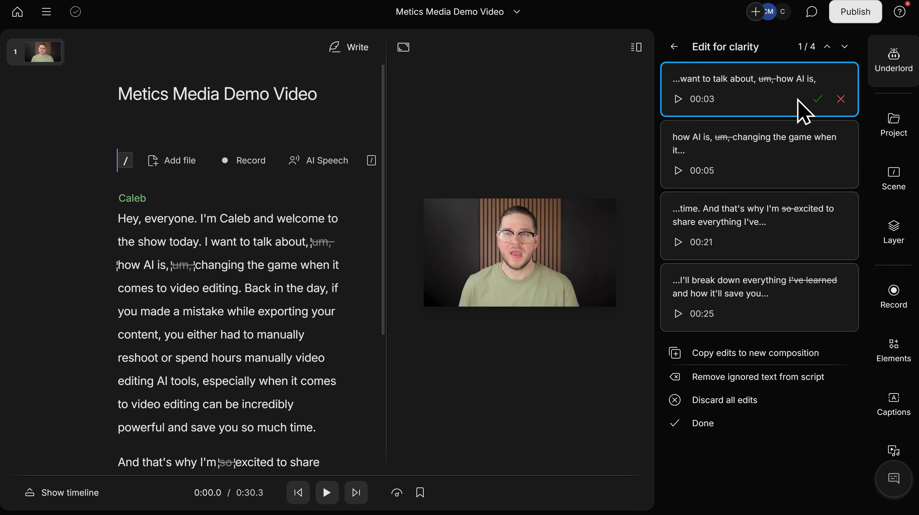
click(817, 103)
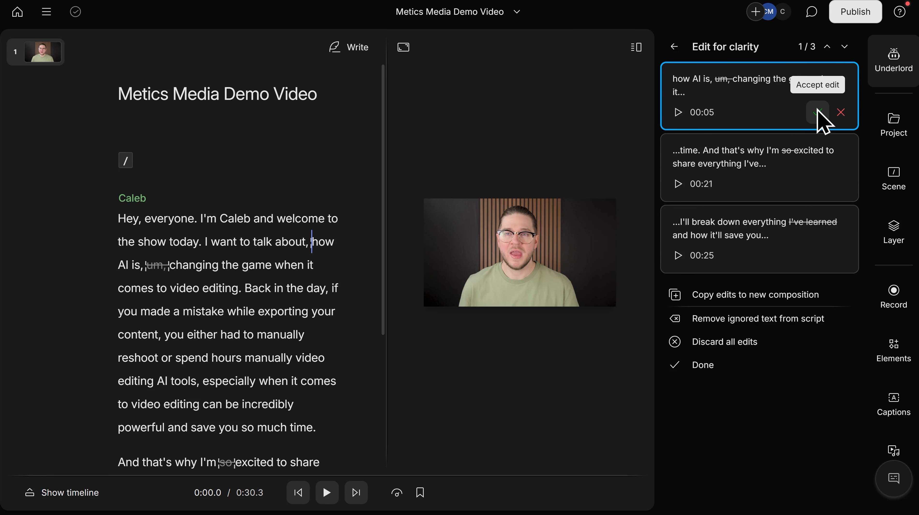
click(817, 111)
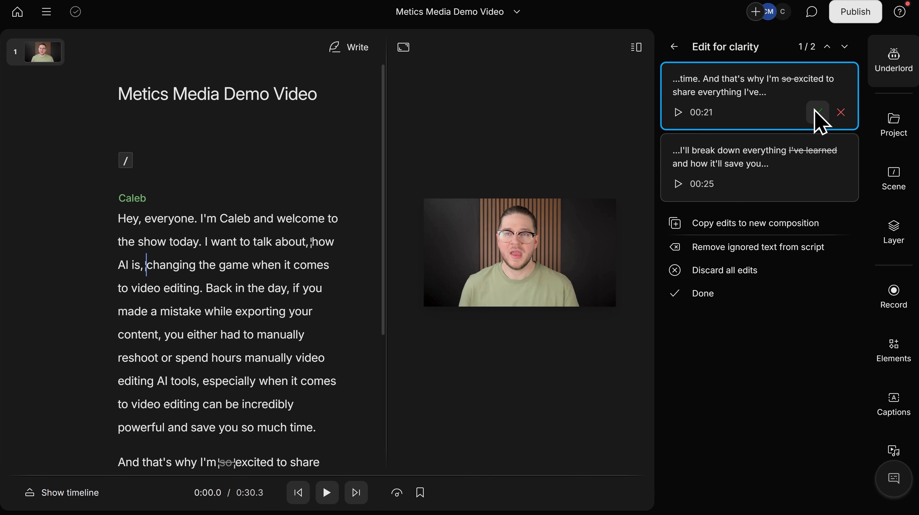
Step: Reject the suggested cuts of "so" and "I've learned" and finish the Edit for clarity review
click(840, 113)
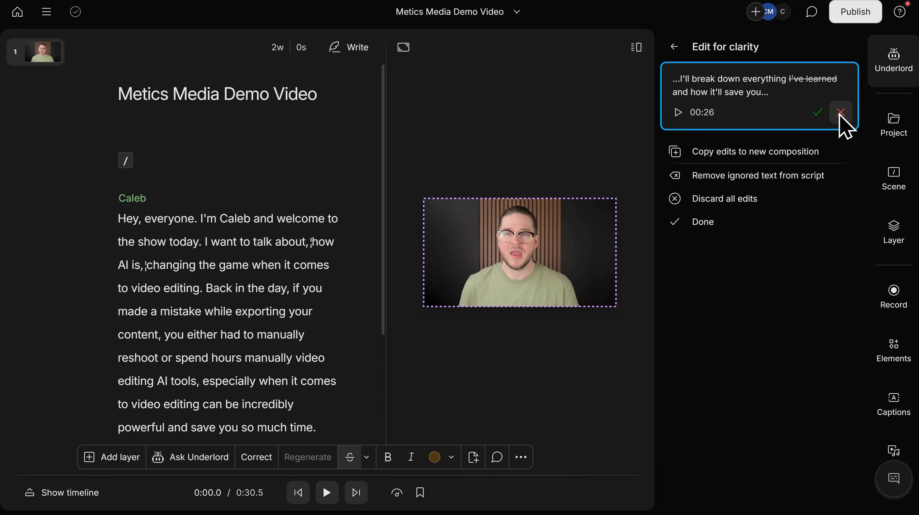
click(840, 112)
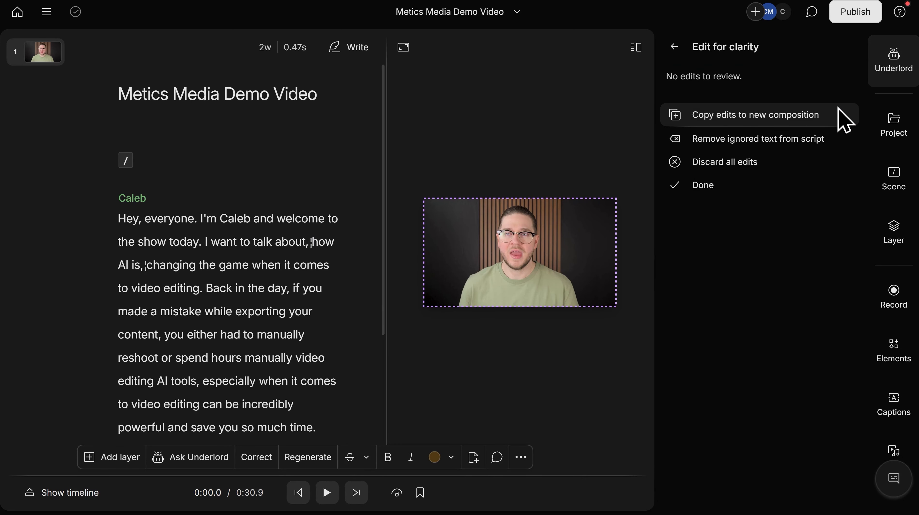
click(713, 188)
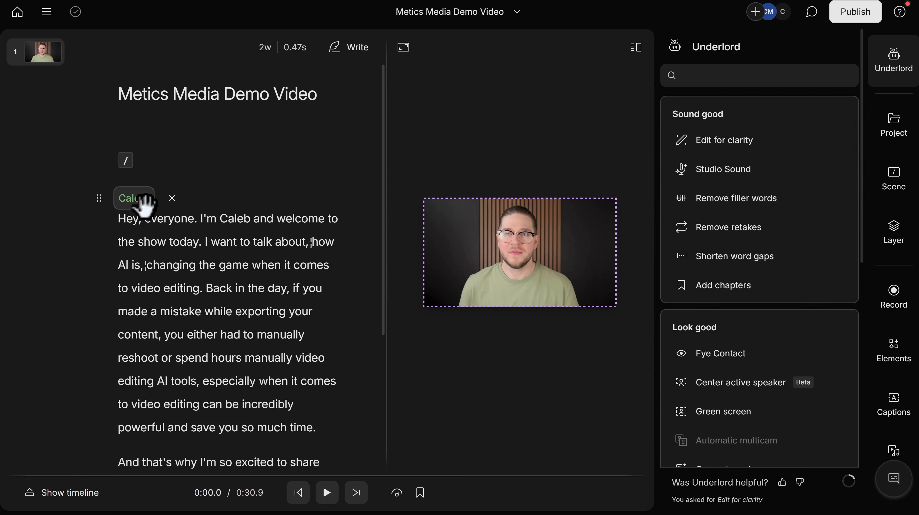
Step: Play the edited opening from the start of the transcript to check its cuts and original audio
click(119, 219)
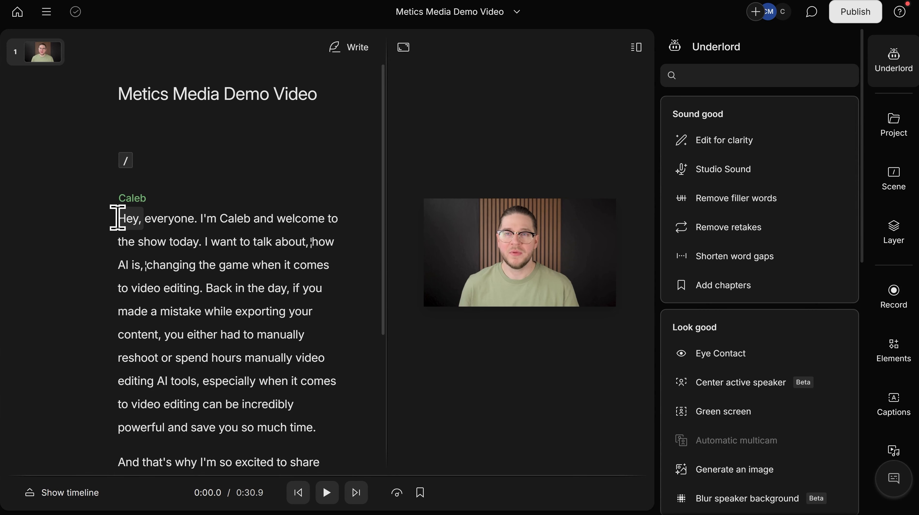
click(327, 494)
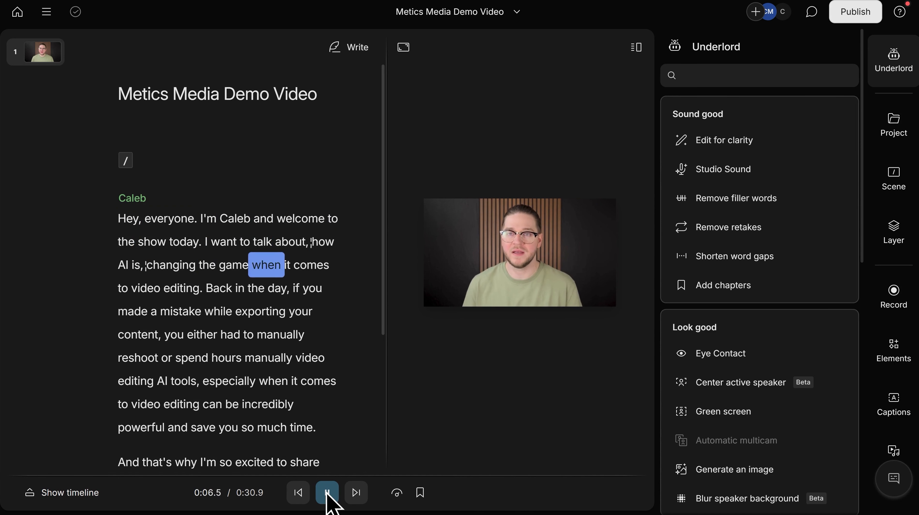
click(326, 494)
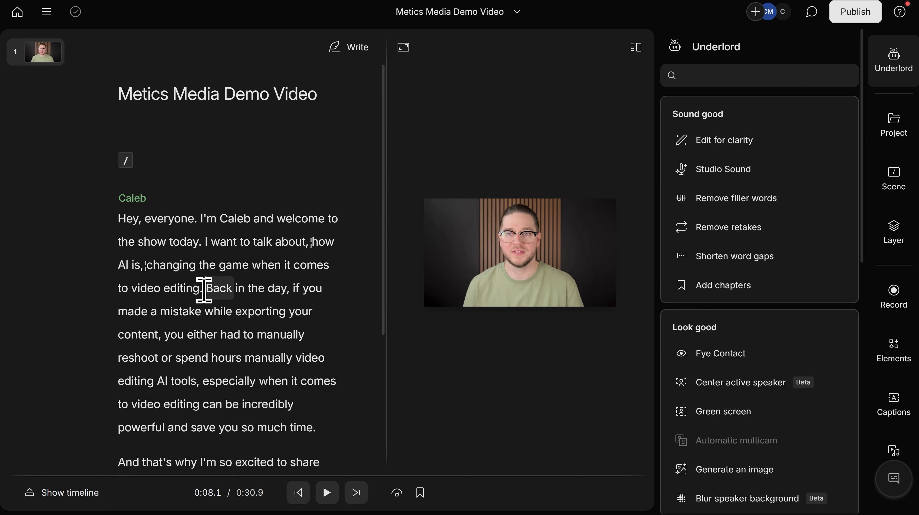
key(Home)
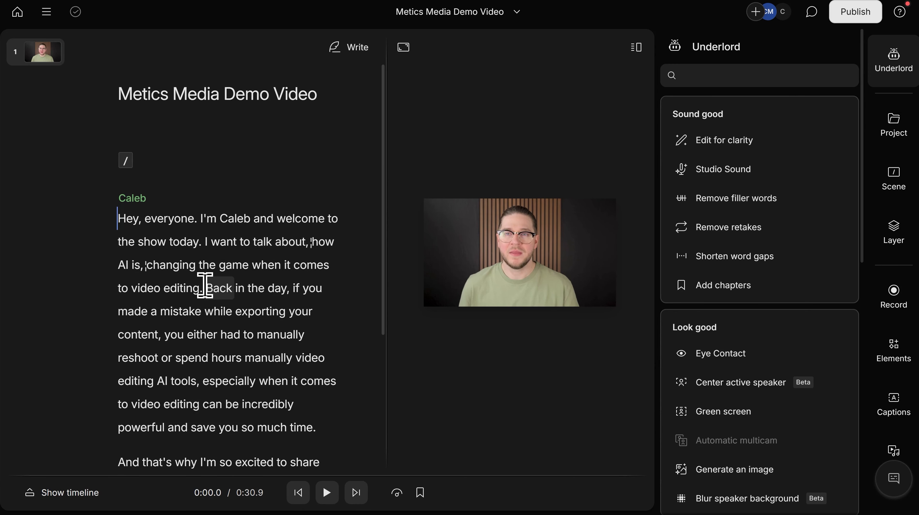
click(329, 493)
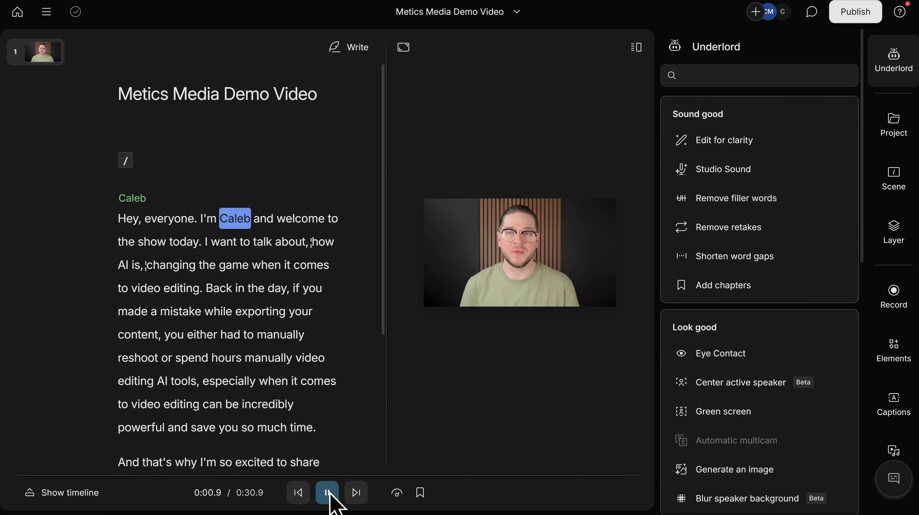
click(328, 493)
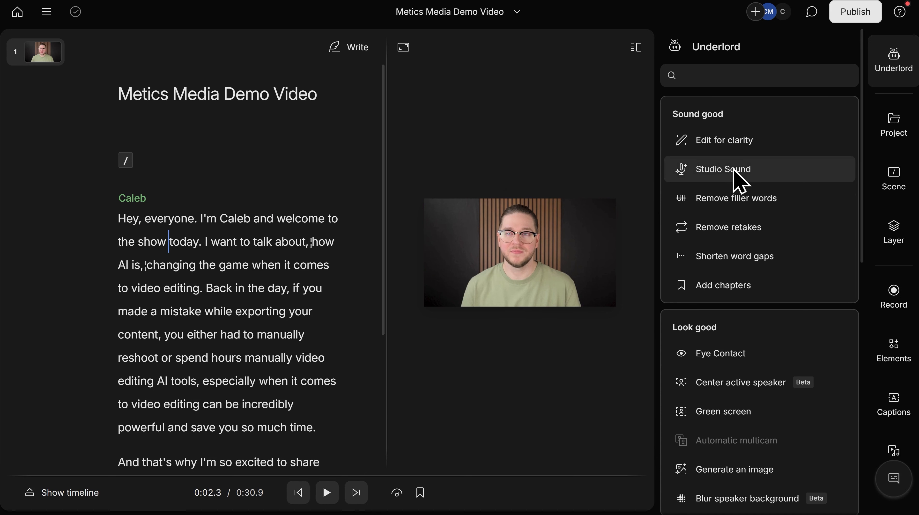
Step: Apply Studio Sound to the script and play the opening from the start to hear the enhanced audio
click(723, 169)
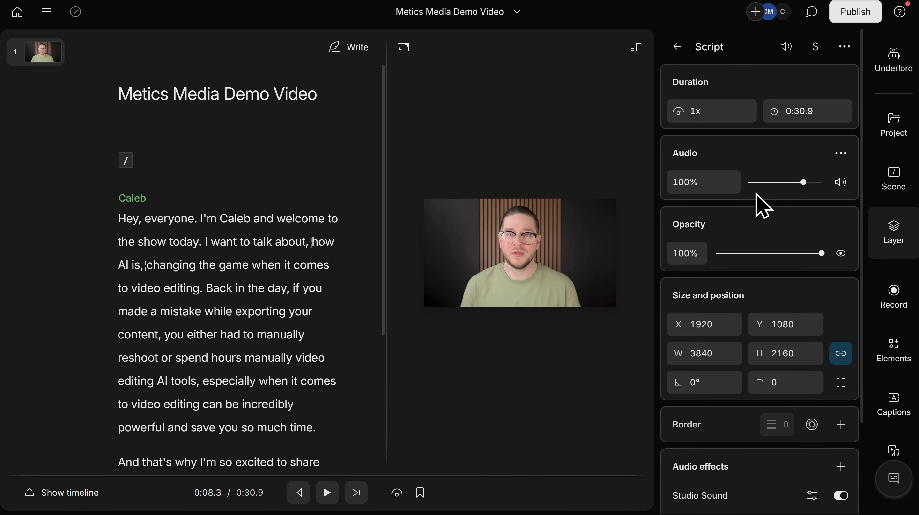
click(118, 219)
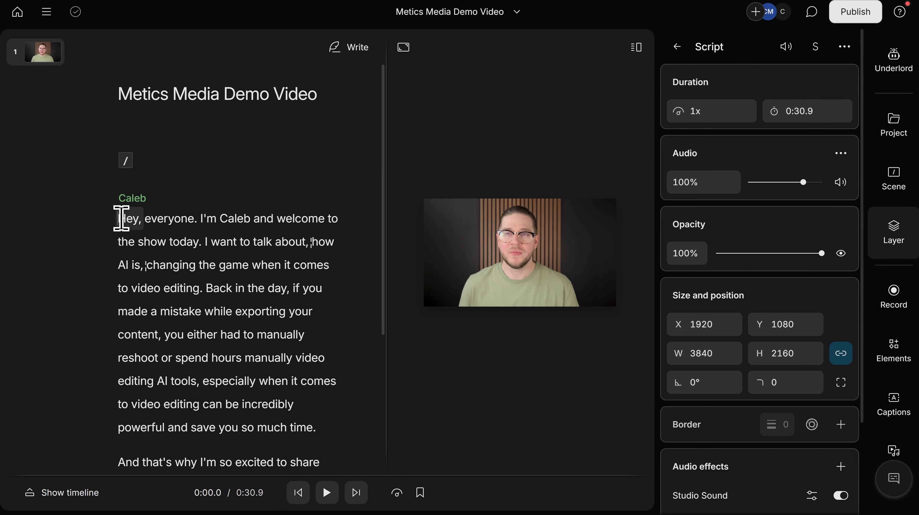
click(330, 495)
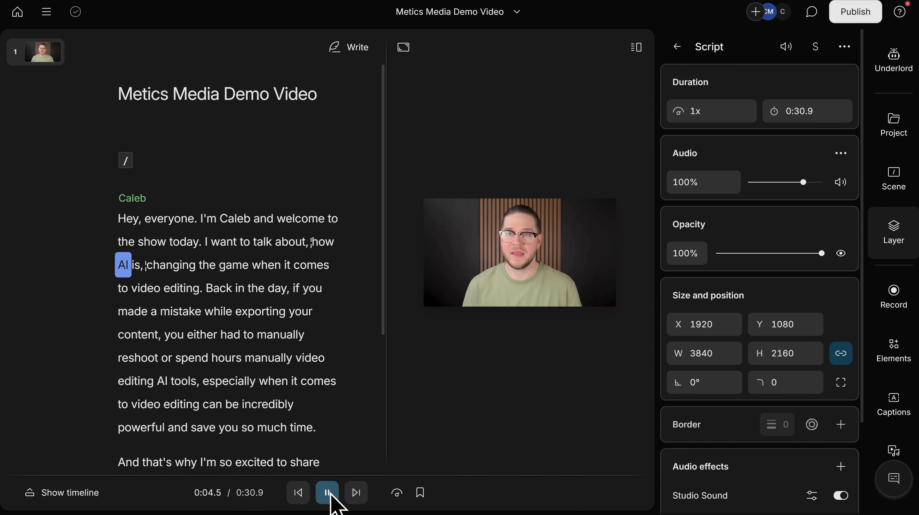
click(331, 496)
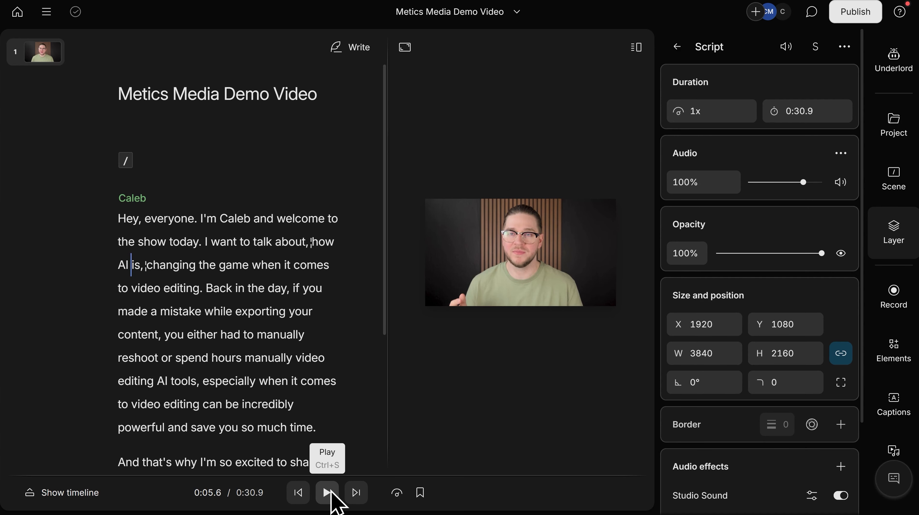
Step: Apply the Eye Contact effect to the video and return to the start of the transcript to review it
click(891, 63)
scroll(757, 274, down, 3)
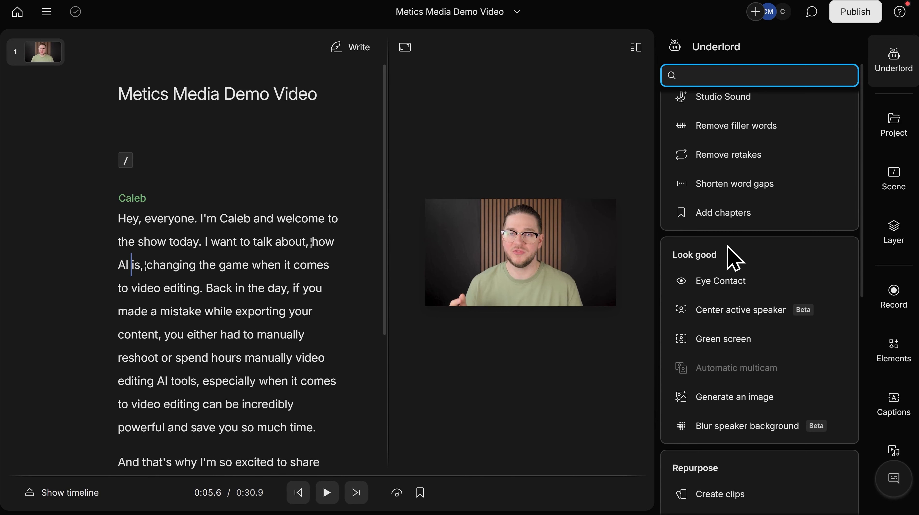
click(765, 283)
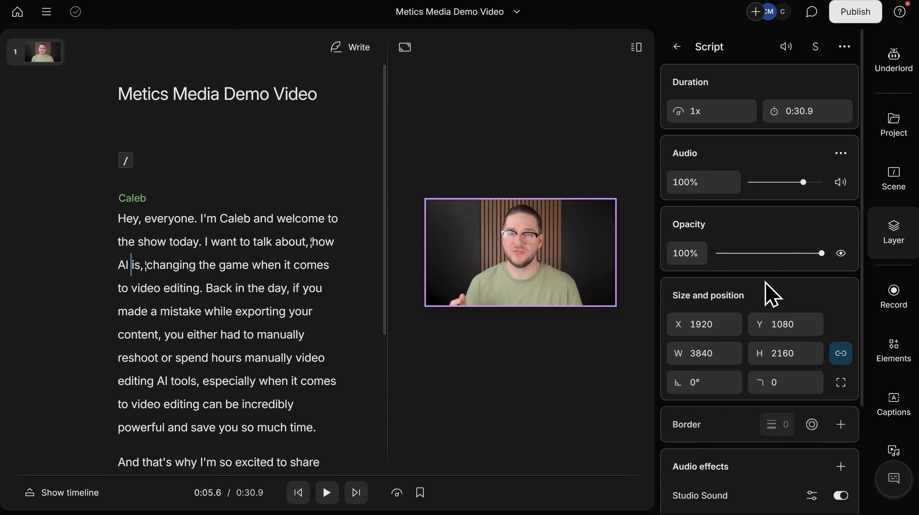
click(119, 219)
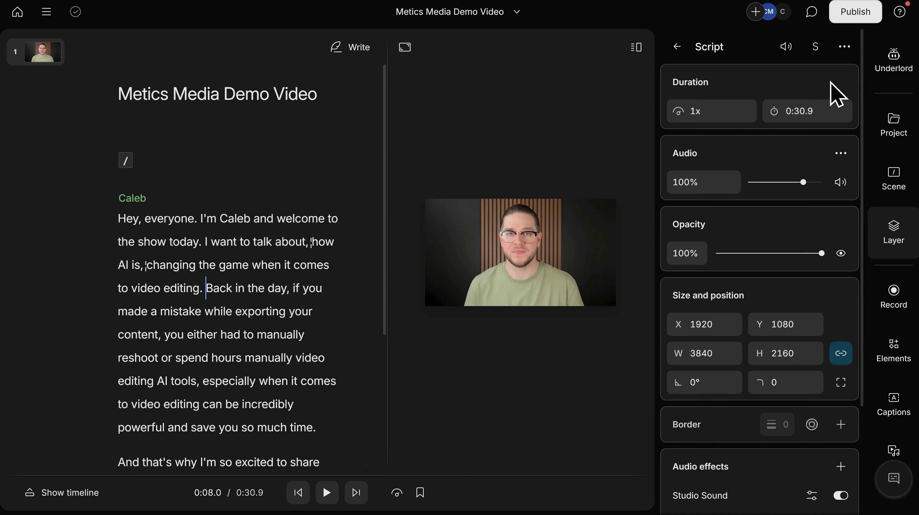
Step: Remove the background behind the speaker with the Green screen effect
click(894, 64)
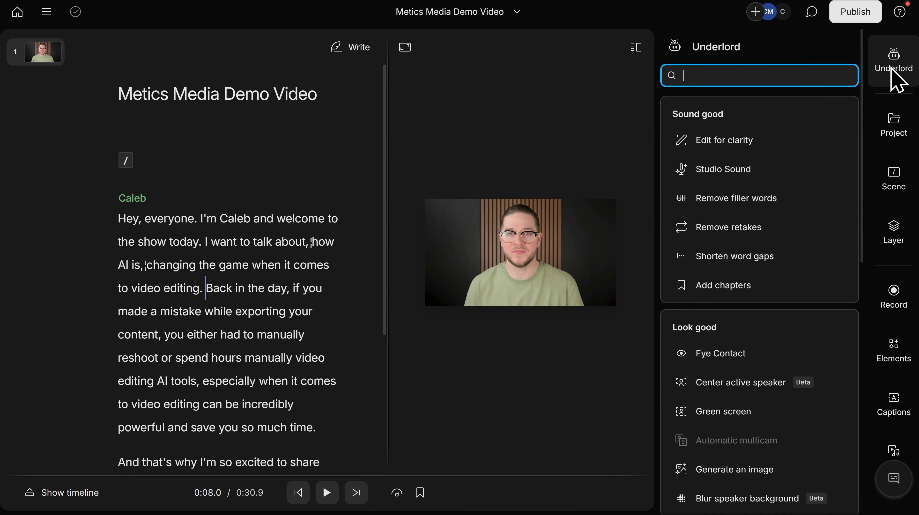
scroll(742, 318, down, 3)
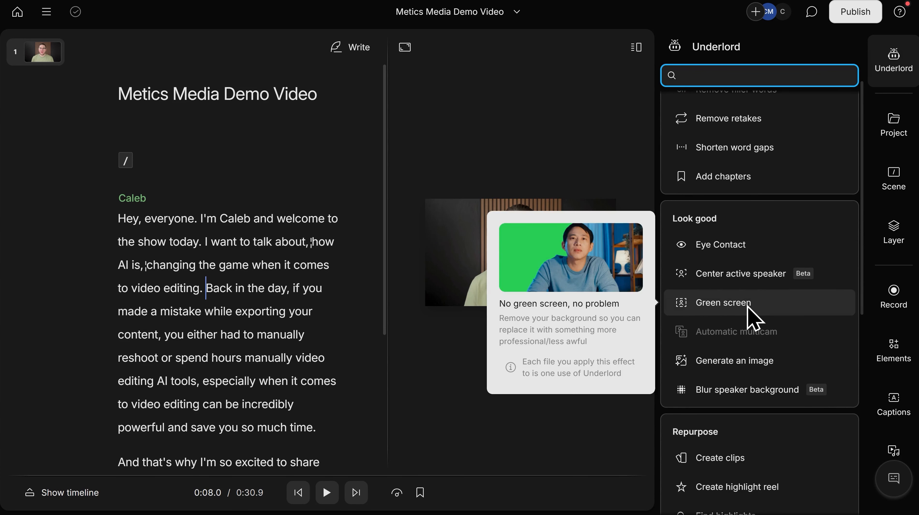
click(747, 307)
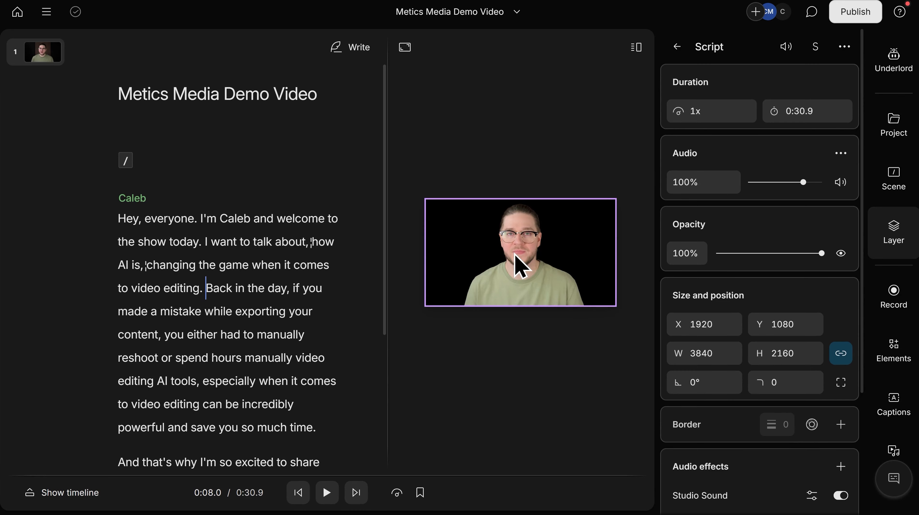
Step: Read the descriptions of the Center active speaker, Generate an image and Blur speaker background tools, then close Underlord
click(895, 68)
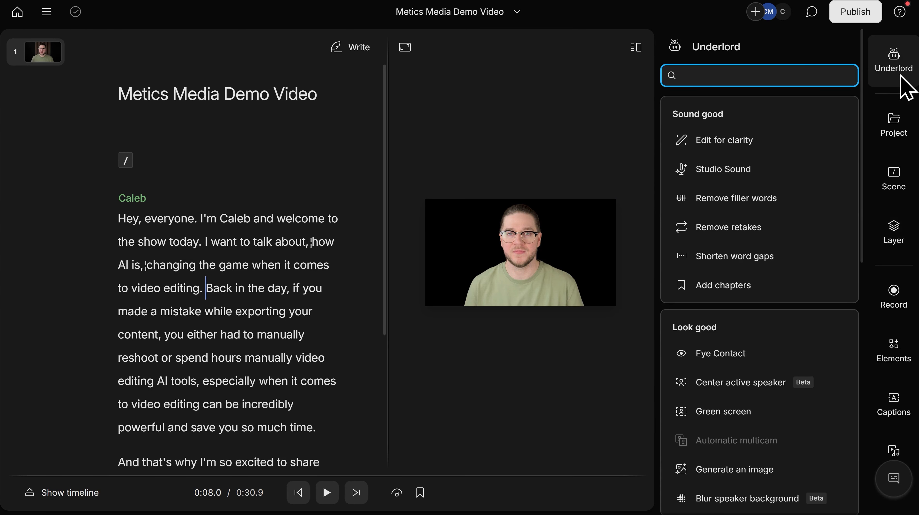
scroll(790, 235, down, 3)
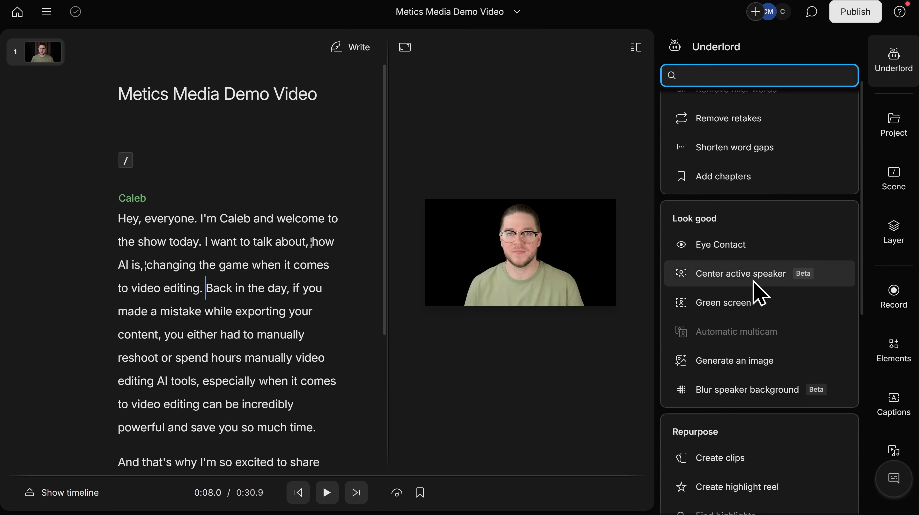
mouse_move(754, 282)
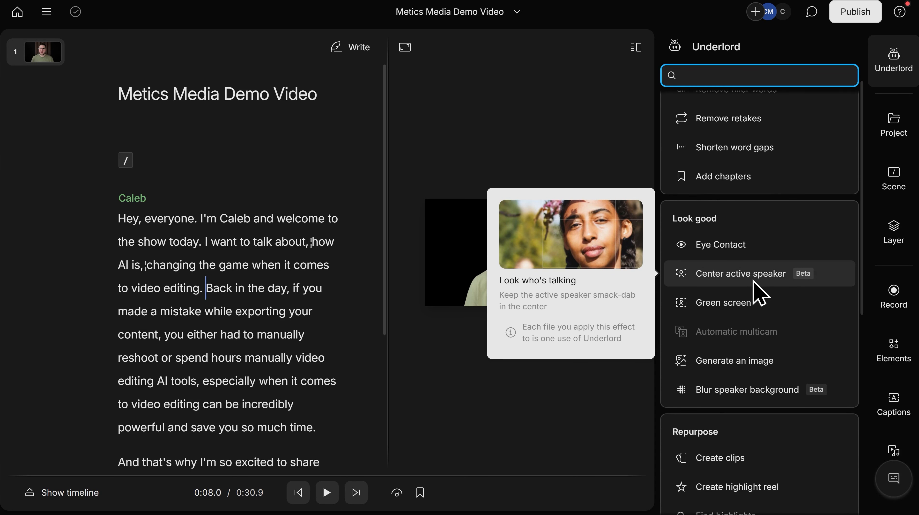
mouse_move(783, 365)
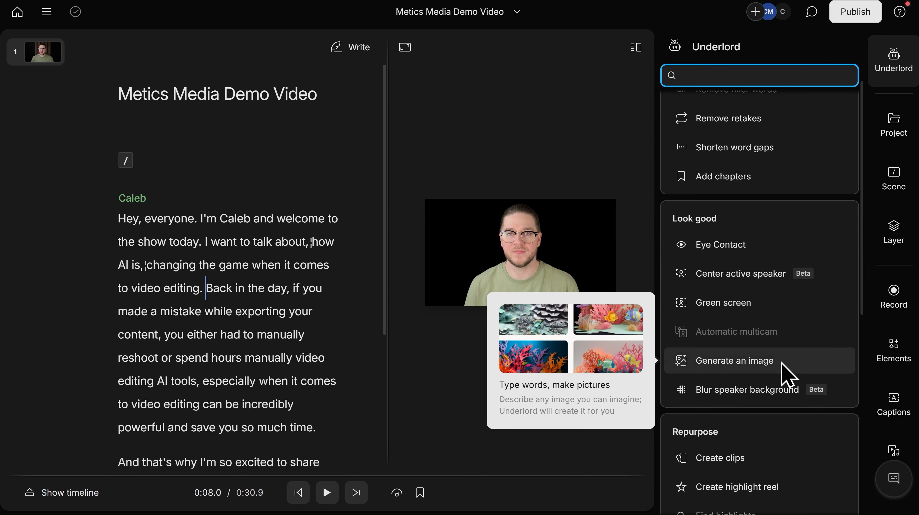
mouse_move(759, 392)
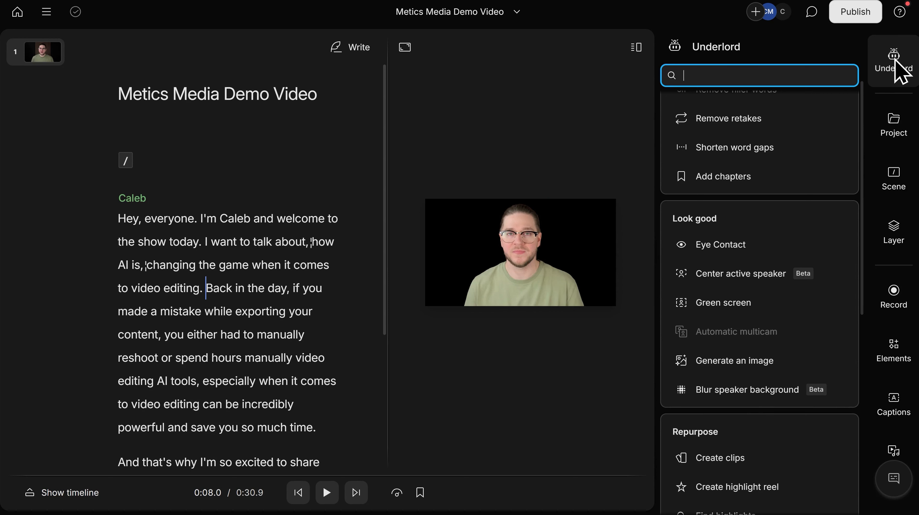
click(894, 60)
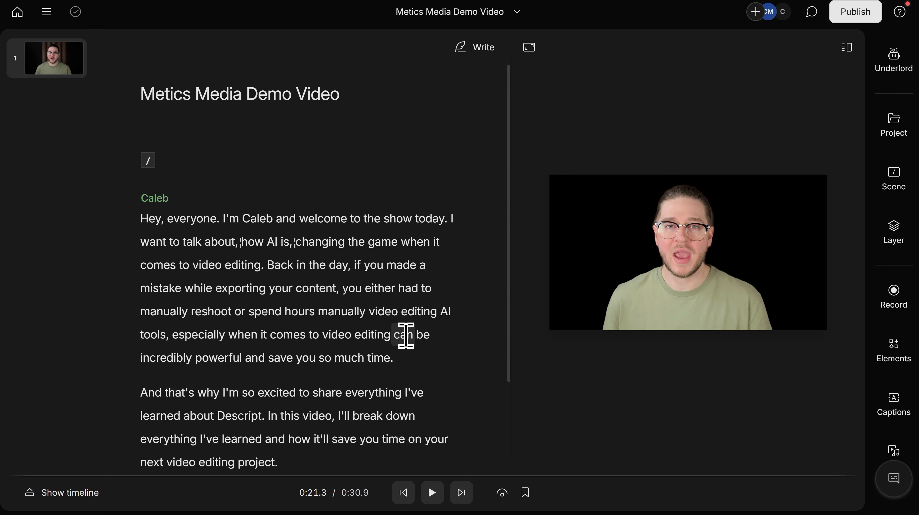
Step: Start a second scene at the paragraph beginning "And that's why I'm so excited"
key(Return)
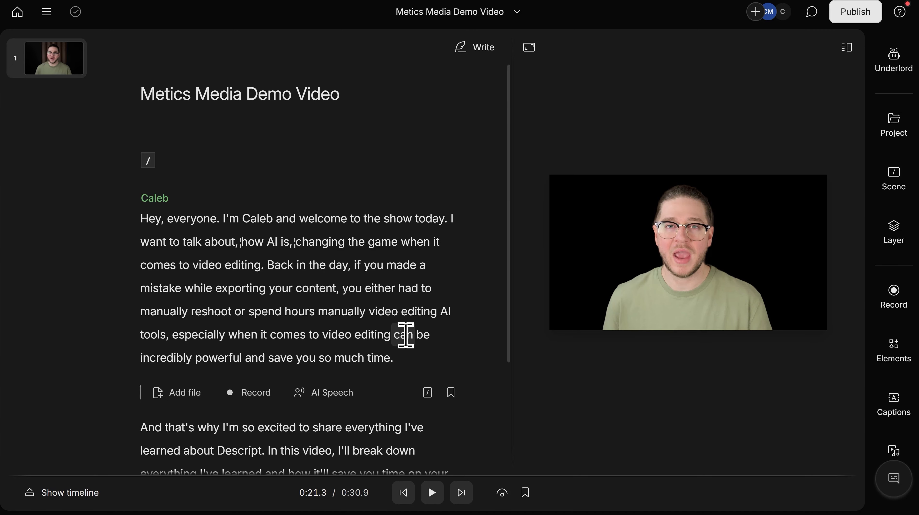
key(slash)
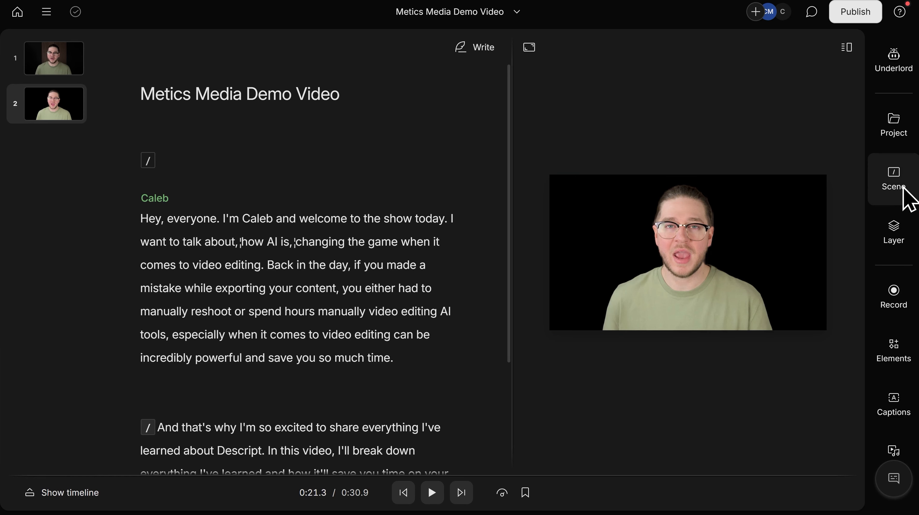
Step: Browse the layout gallery and apply the Berlin carrot - dark Screen Recording layout with the small round camera to scene 2
click(894, 183)
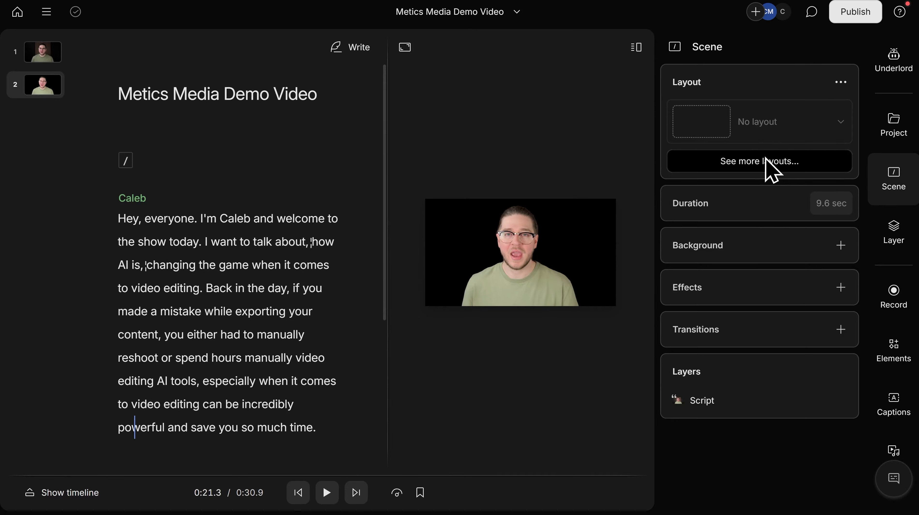
click(769, 171)
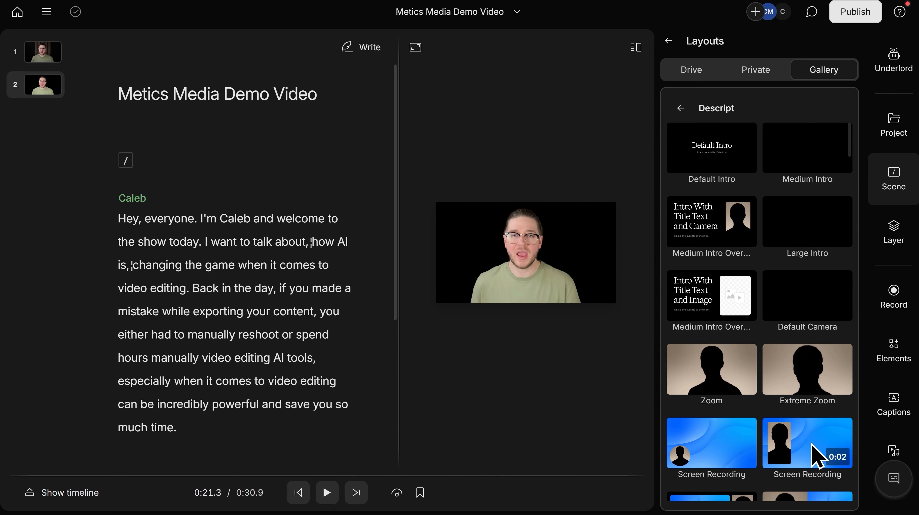
click(681, 107)
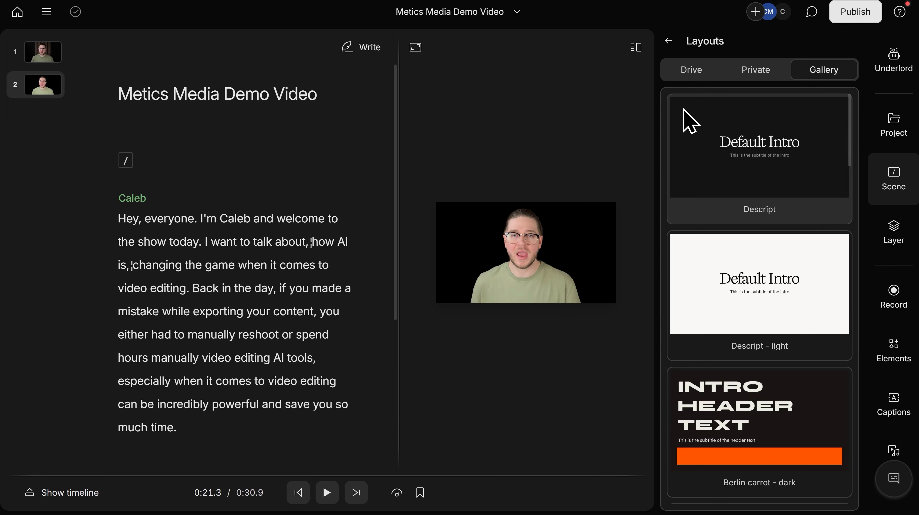
scroll(765, 229, down, 5)
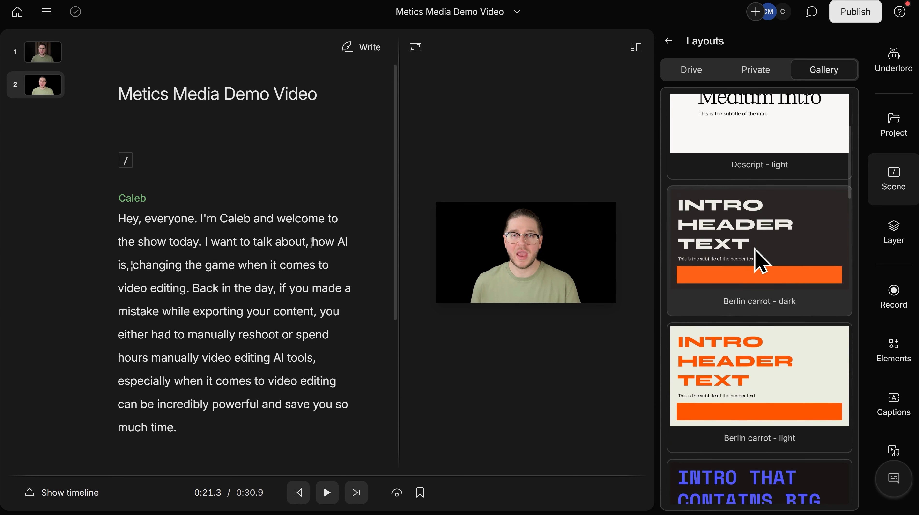
scroll(761, 259, down, 8)
scroll(758, 260, down, 6)
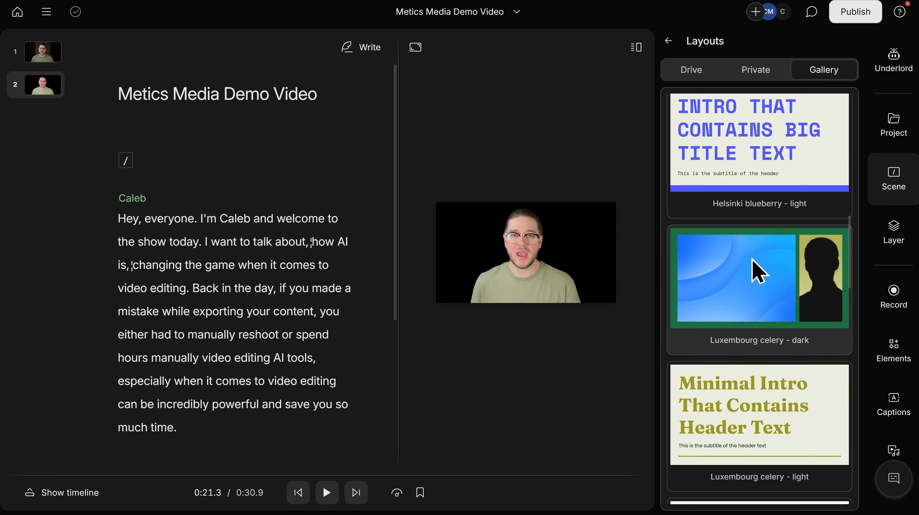
scroll(751, 397, up, 8)
scroll(749, 361, up, 5)
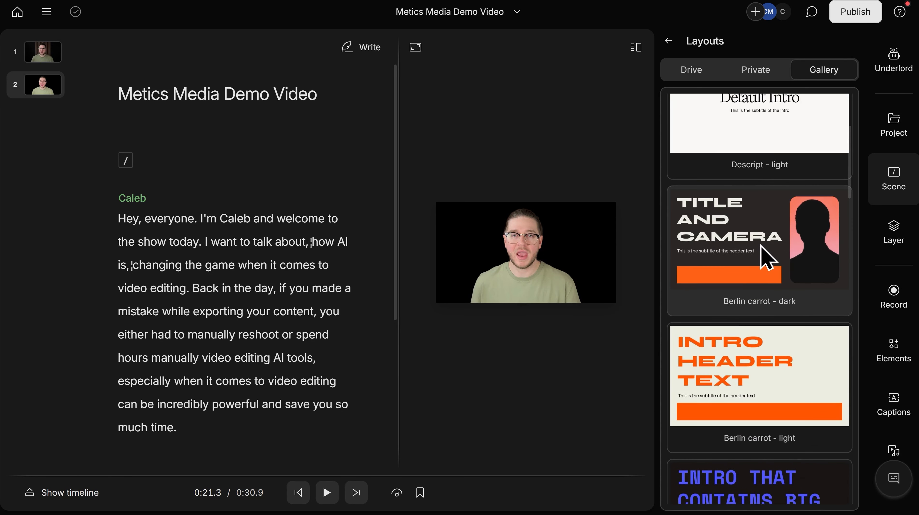
click(760, 249)
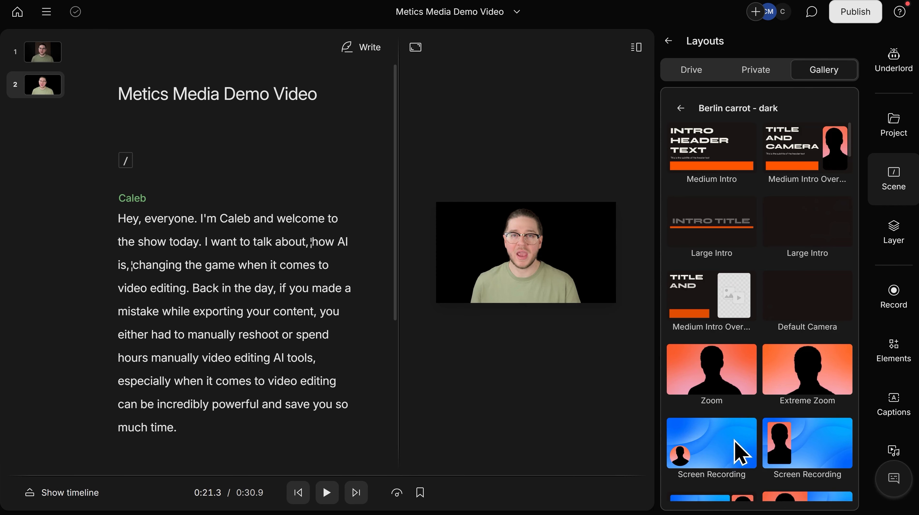
click(708, 437)
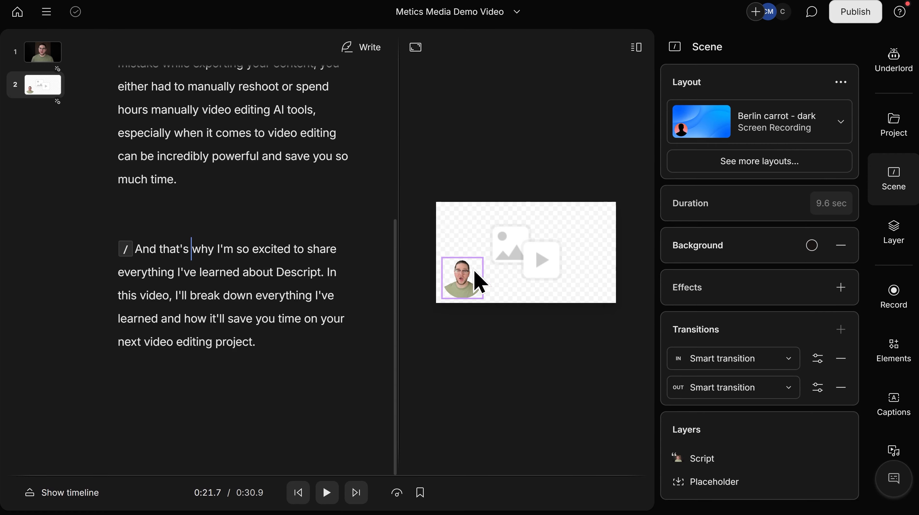
Step: Fill scene 2's media placeholder with the Descript Screen Recording Demo video file from the computer
click(529, 261)
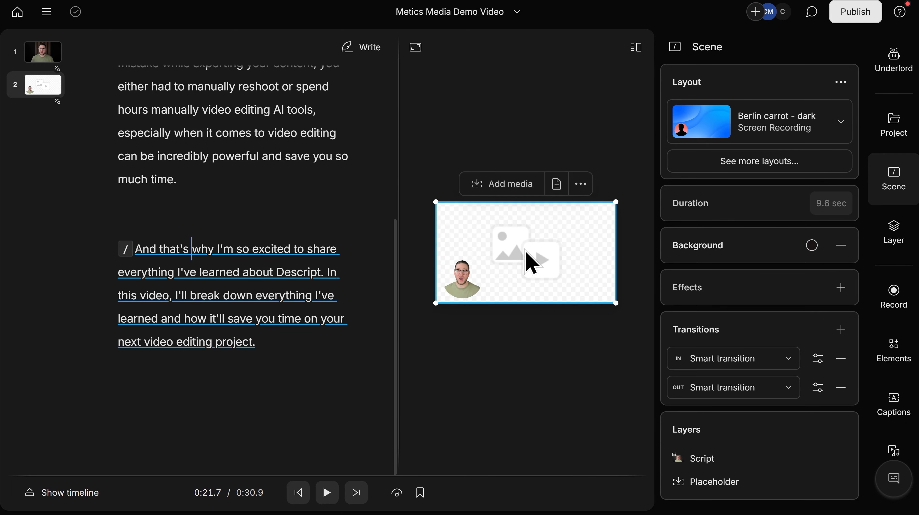
click(505, 184)
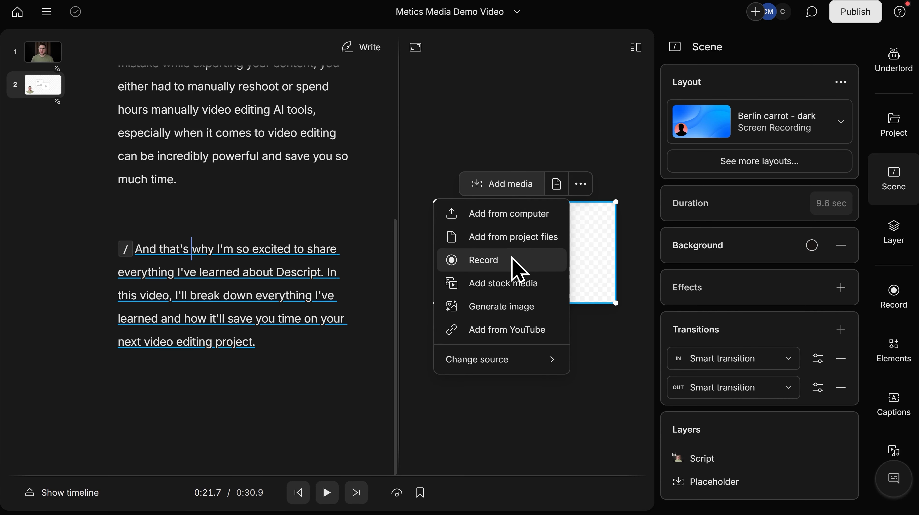
click(512, 217)
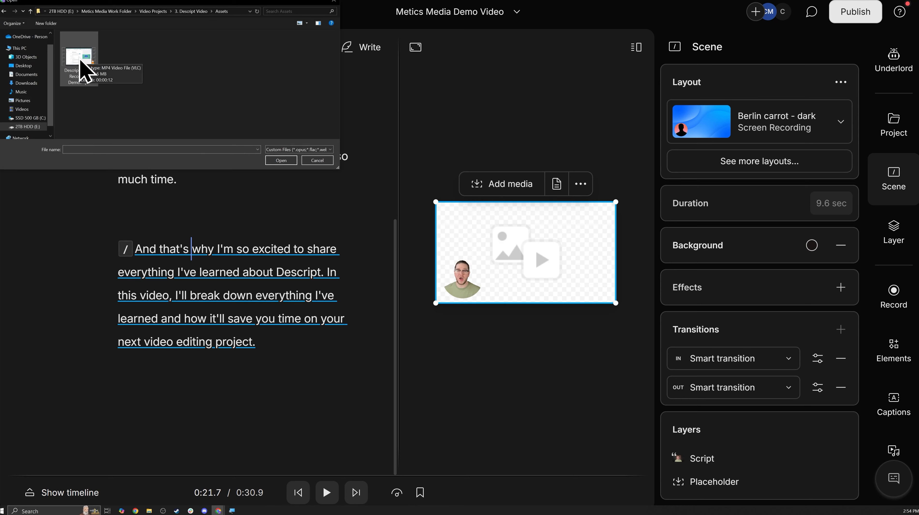
double_click(80, 69)
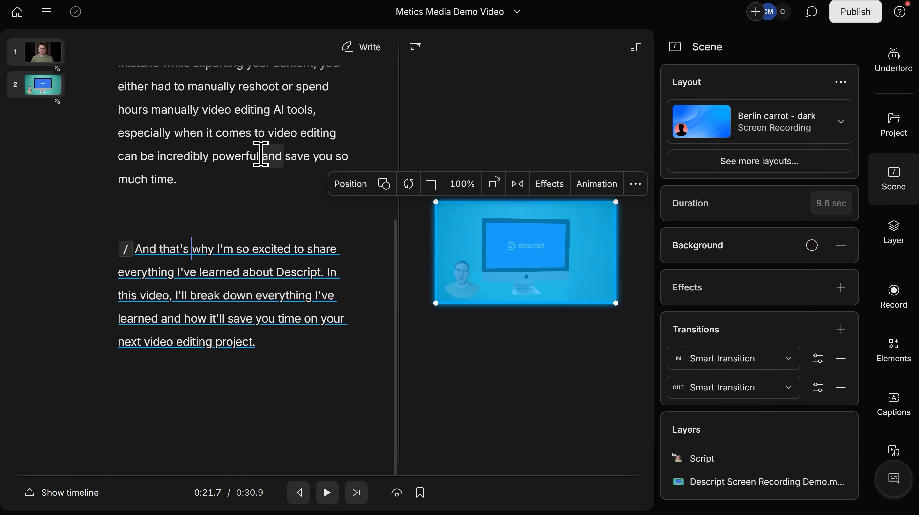
Step: Play the video from the words "and save you so much time" through scene 2 to check the scene change
key(Delete)
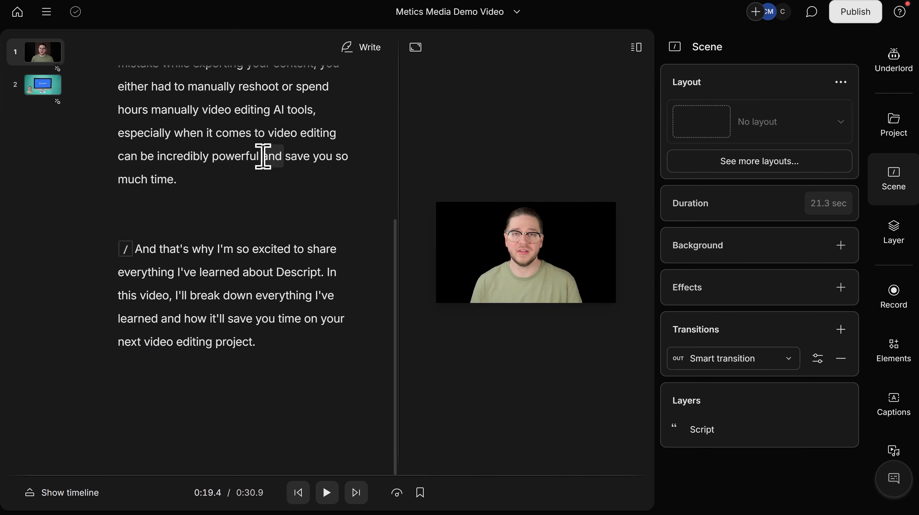
click(327, 493)
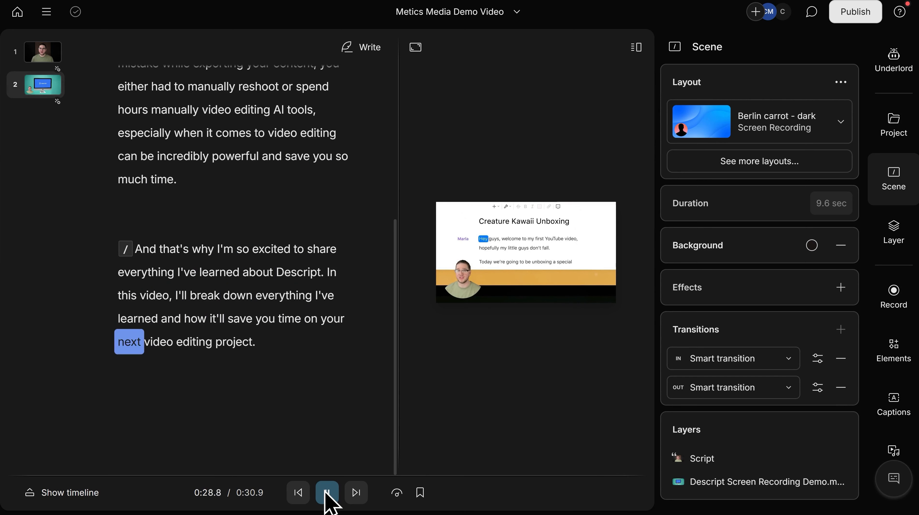
click(325, 492)
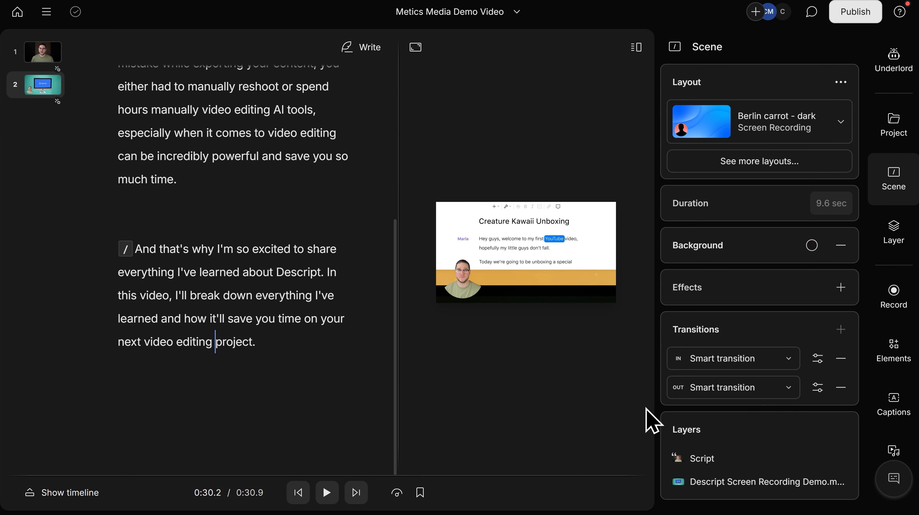
Step: Change scene 2's incoming transition to Blur and preview the cut from scene 1
click(762, 368)
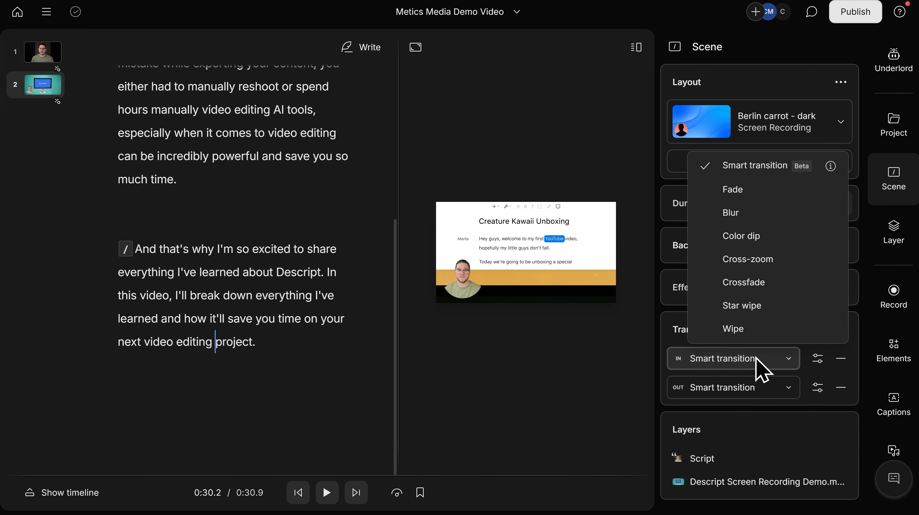
click(731, 217)
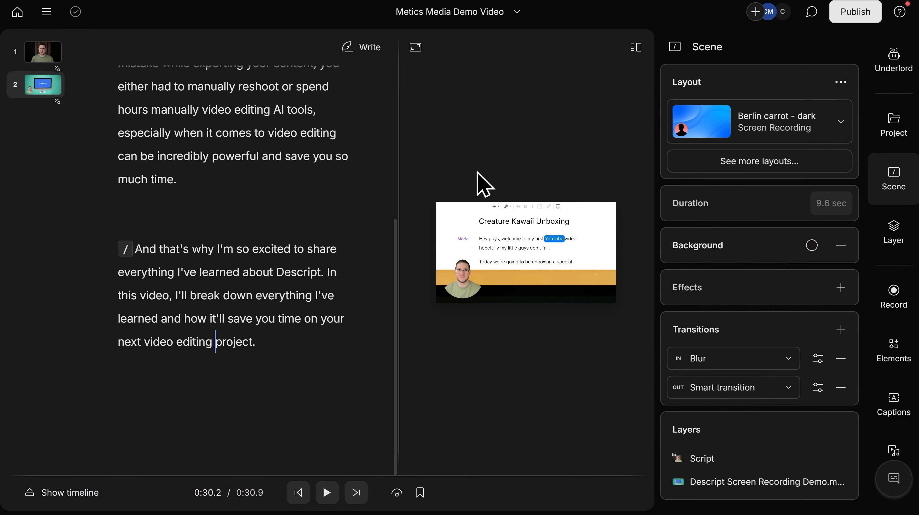
click(262, 158)
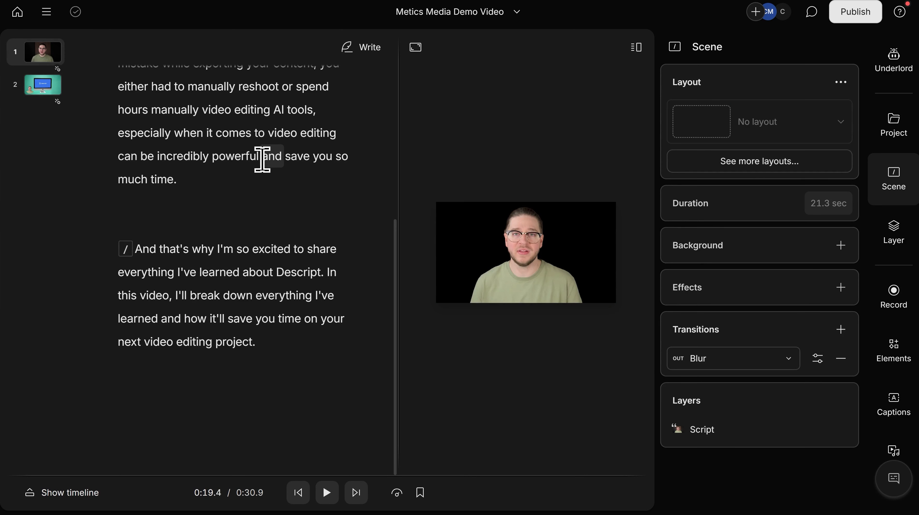
click(327, 493)
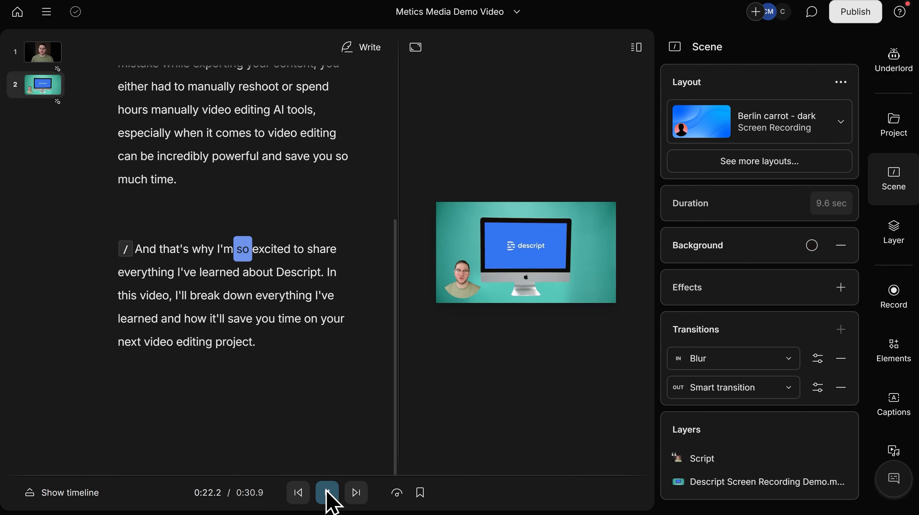
click(327, 492)
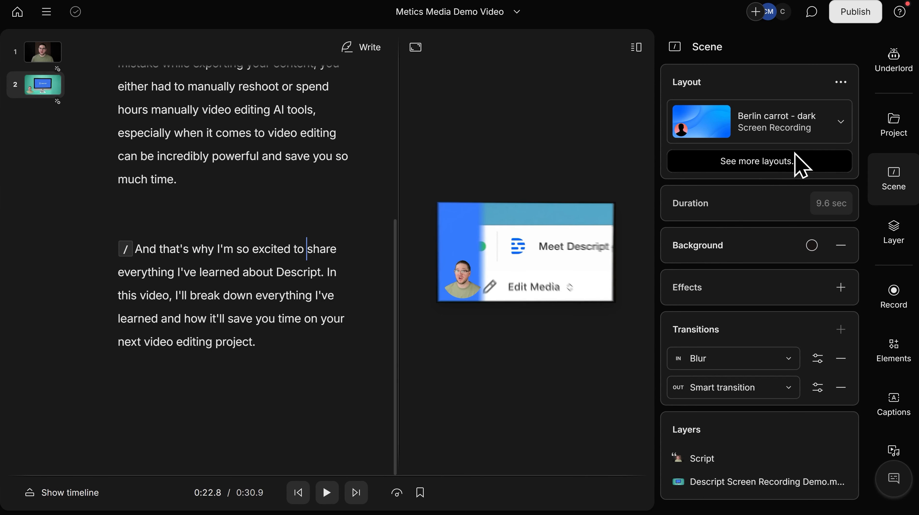
Step: Switch scene 2 to the Berlin carrot - dark Screen Recording layout with the tall rectangular camera and preview the change from scene 1
click(778, 162)
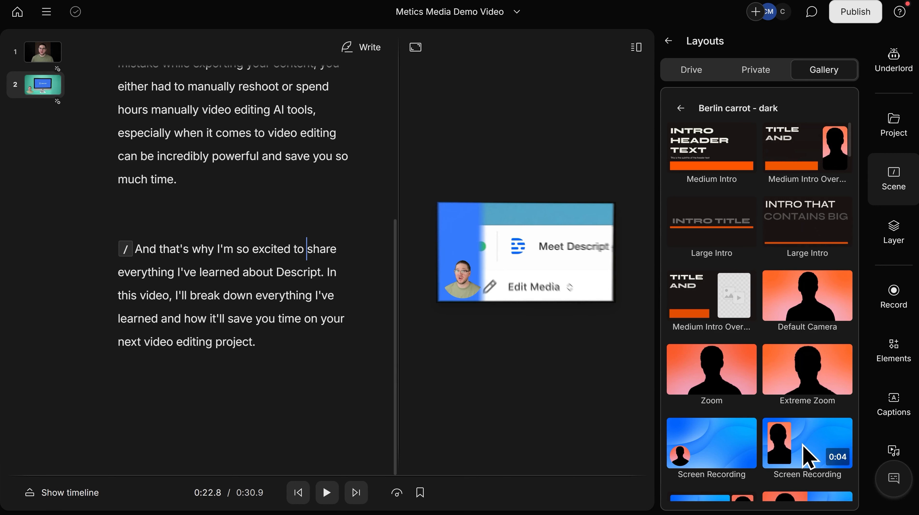
click(808, 457)
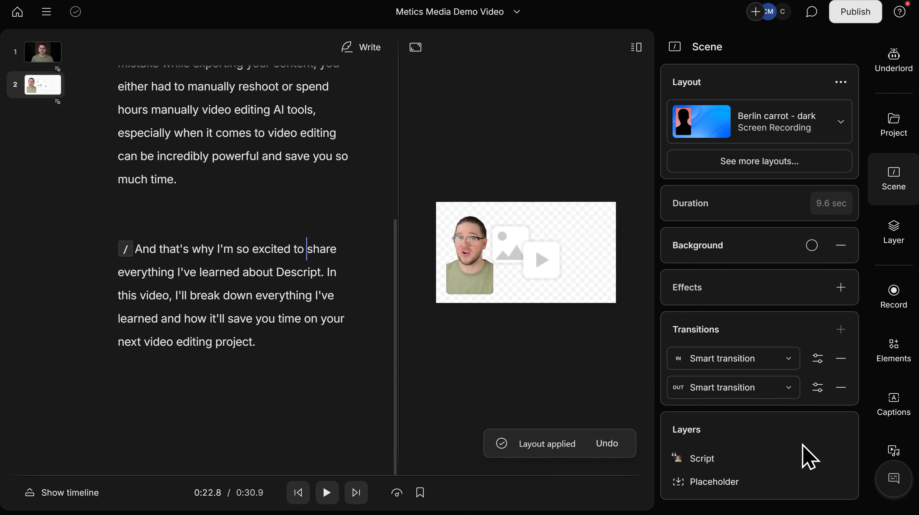
click(259, 158)
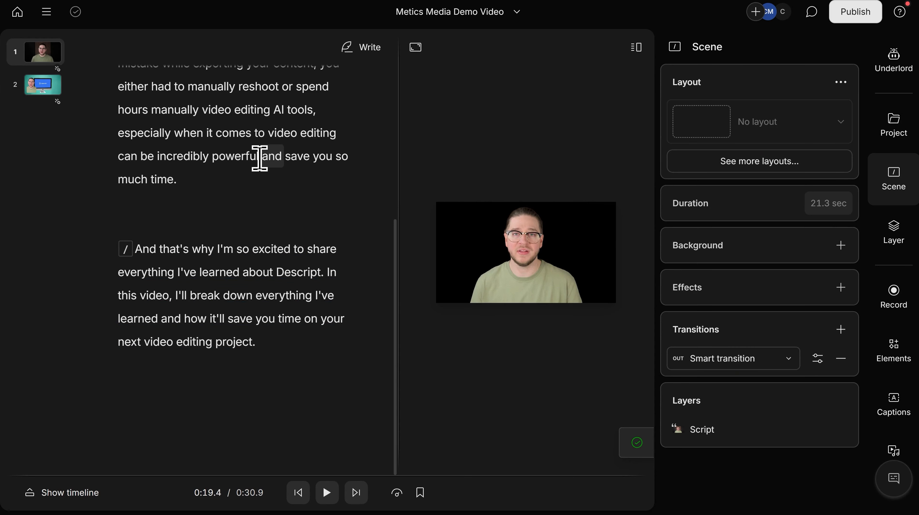
click(327, 492)
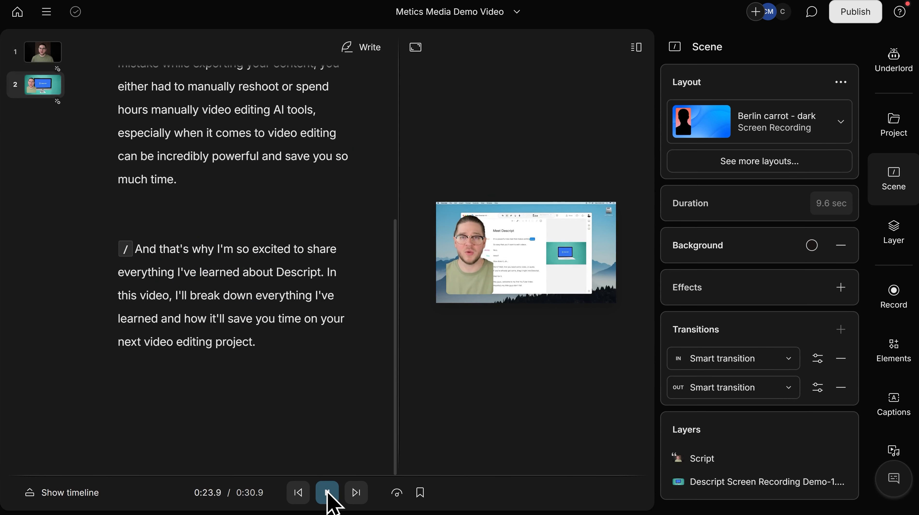
click(327, 492)
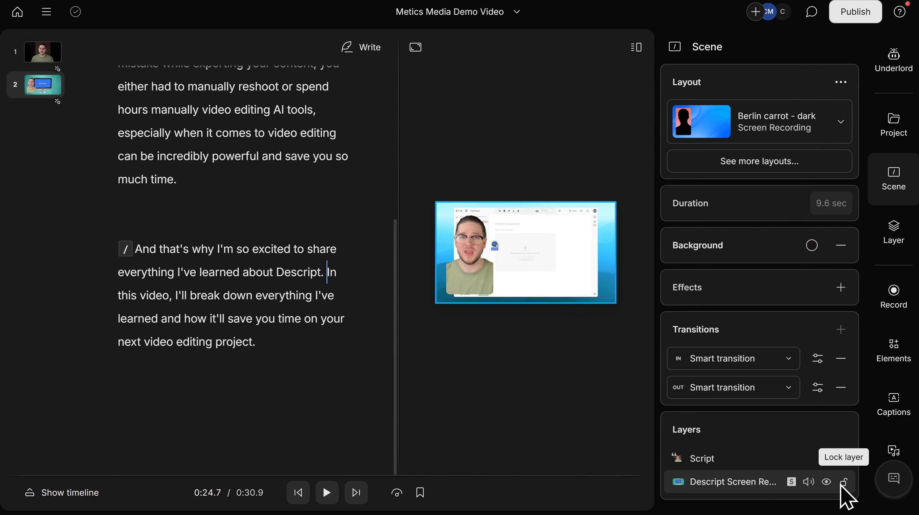
Step: Hide the screen recording layer of scene 2 and show it again
click(826, 482)
click(826, 482)
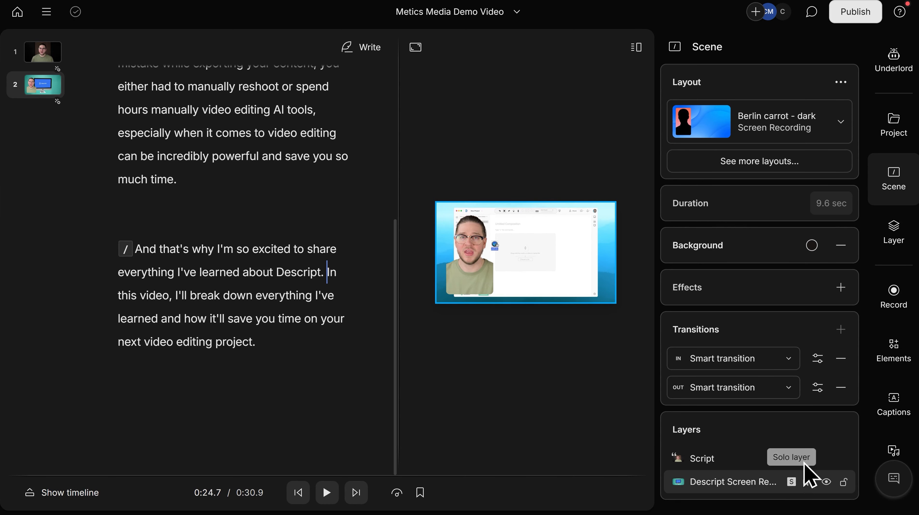
Step: Browse the caption styles and add Karaoke classic captions to all scenes
click(898, 412)
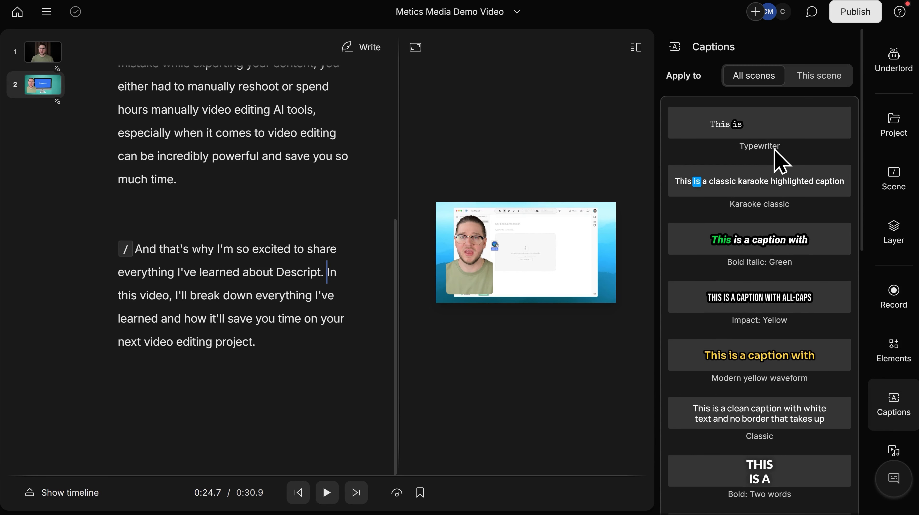
scroll(774, 149, down, 7)
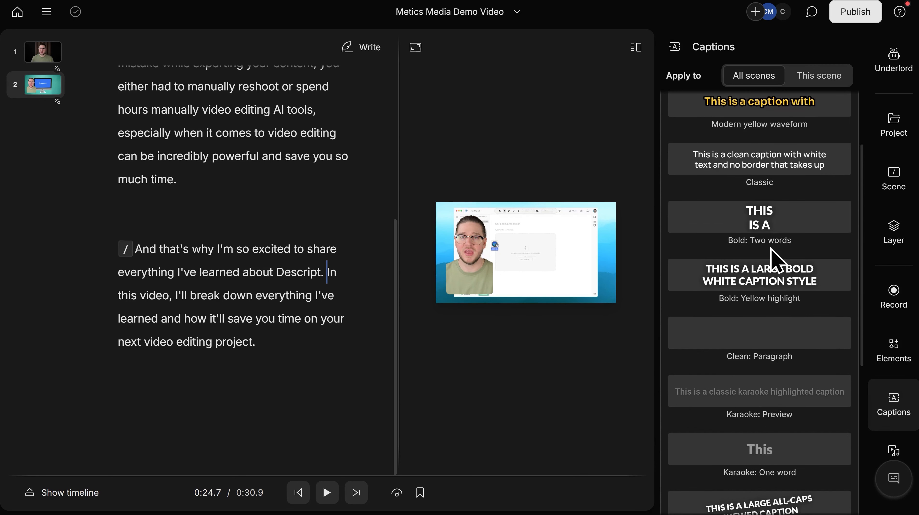
scroll(775, 281, down, 3)
scroll(775, 289, up, 8)
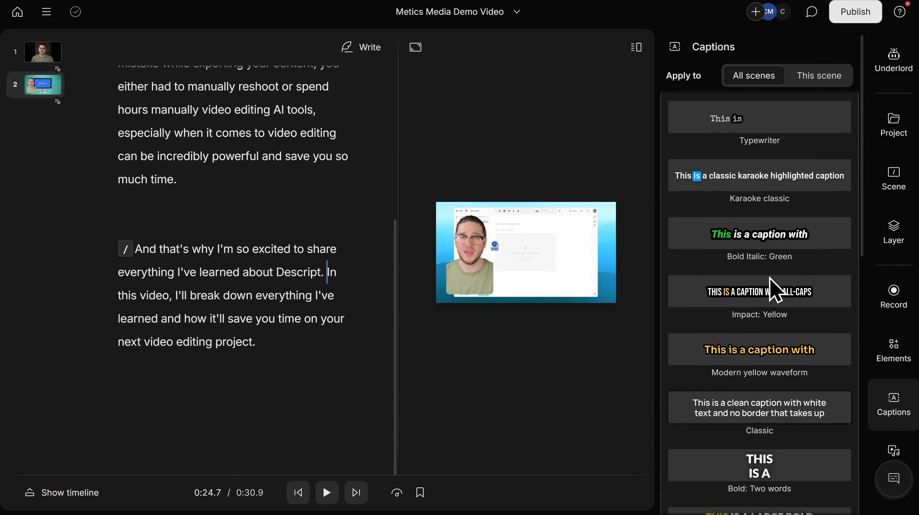
click(762, 180)
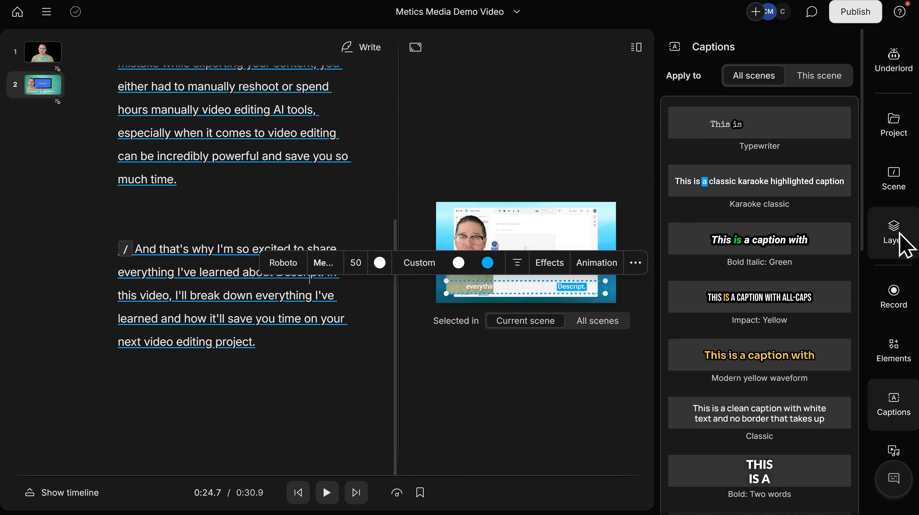
Step: Add a border to the caption text in the caption layer's custom style settings
click(896, 248)
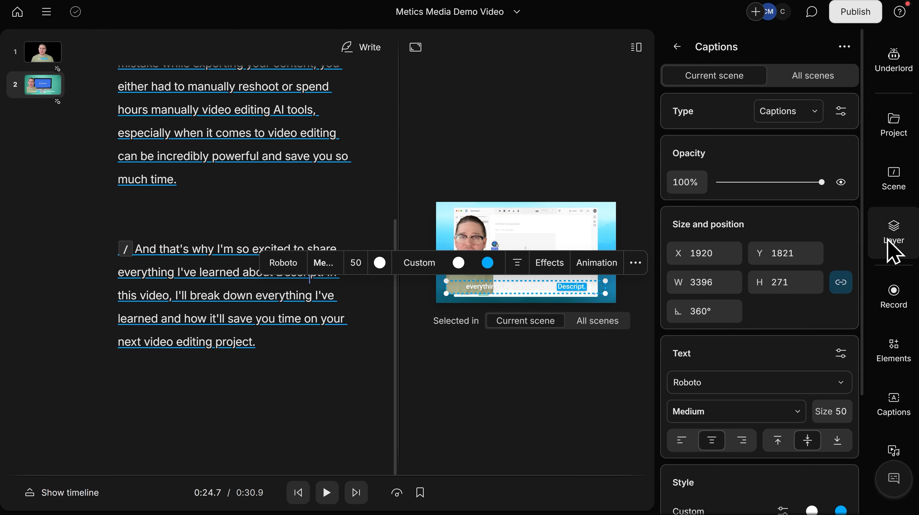
scroll(757, 335, down, 3)
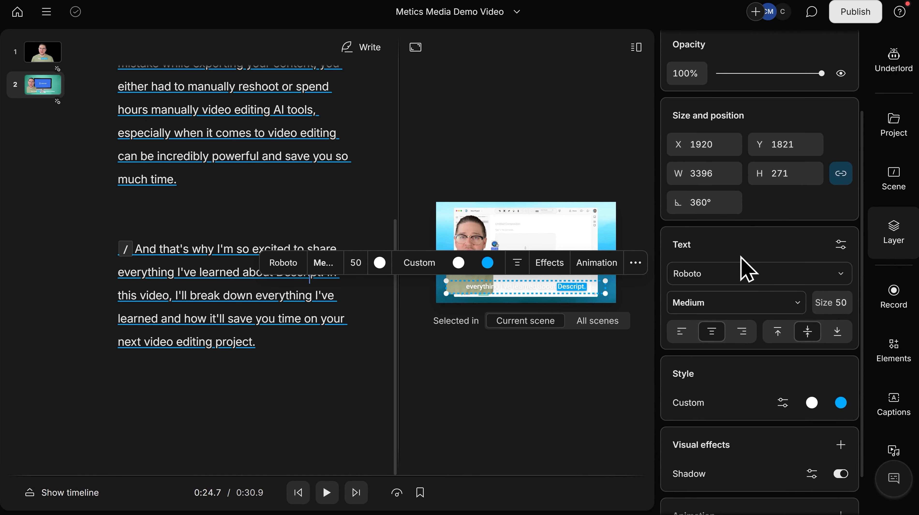
scroll(747, 269, down, 1)
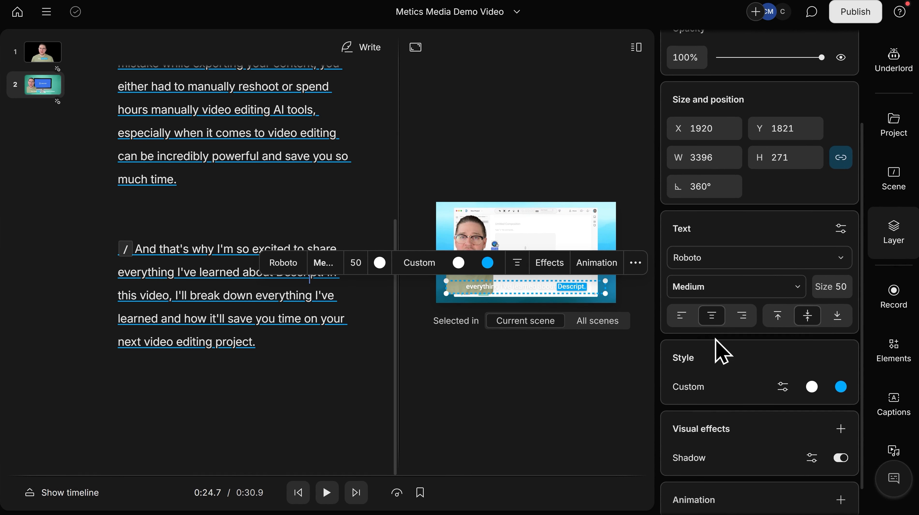
click(783, 387)
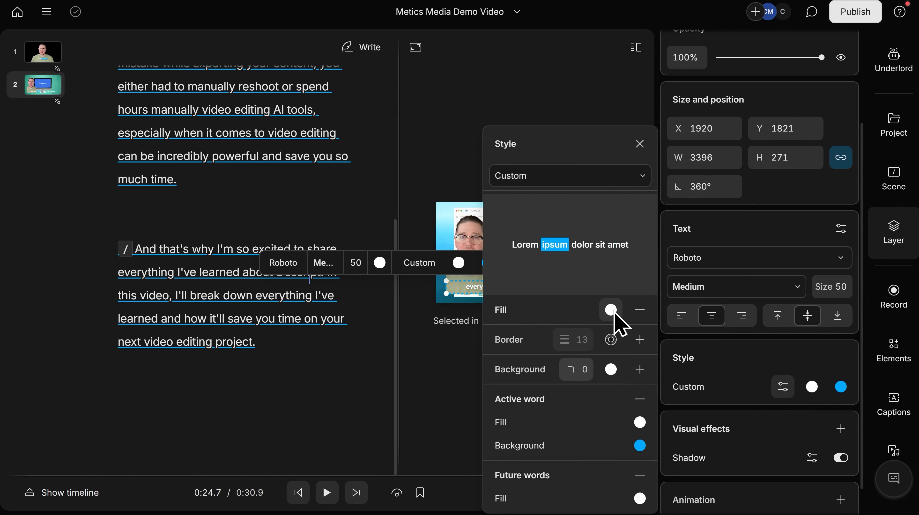
click(640, 341)
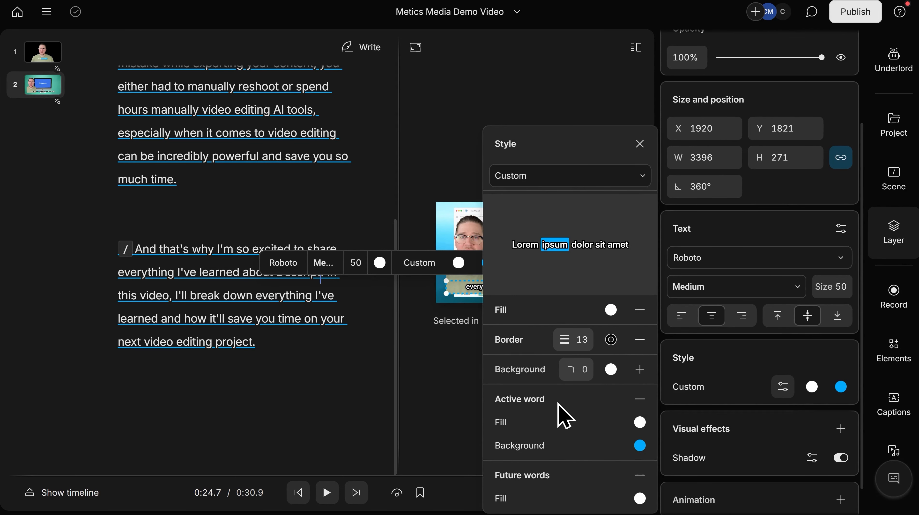
Step: Set the captions' active word background to the darker blue 0045e5 and close the style settings
click(640, 446)
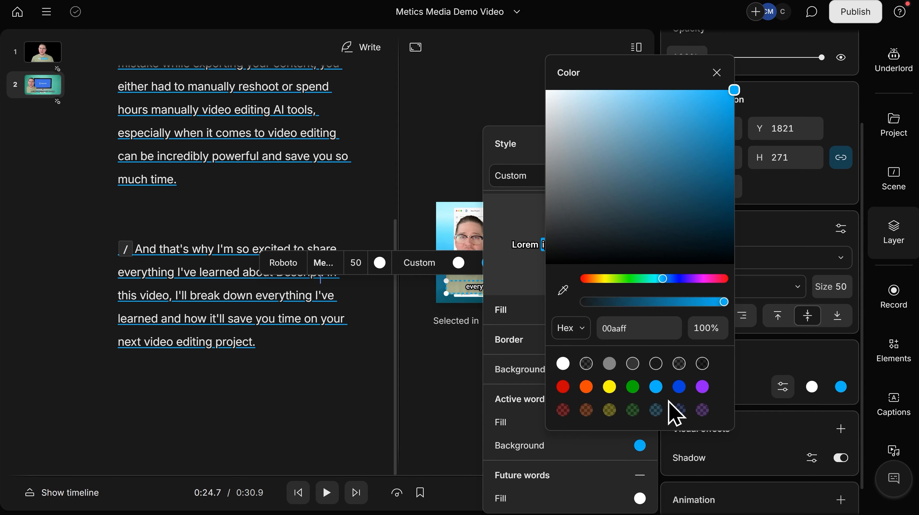
click(680, 387)
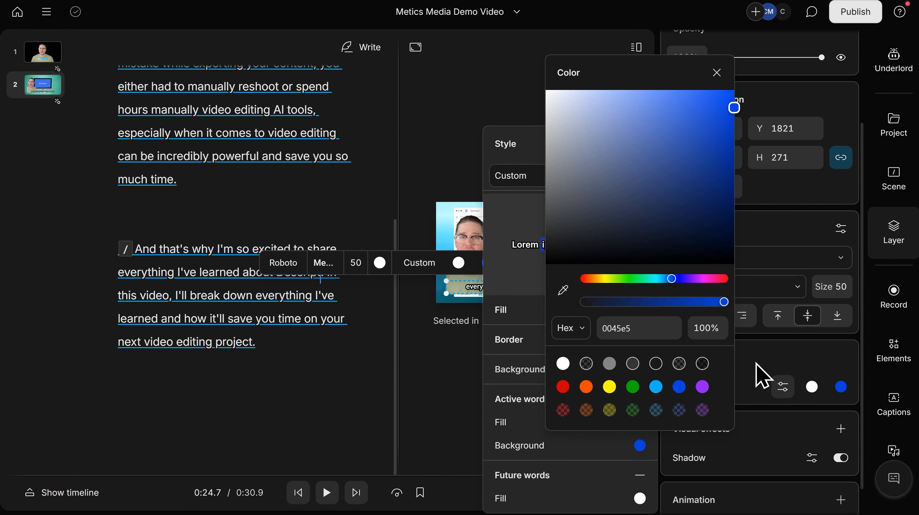
click(763, 372)
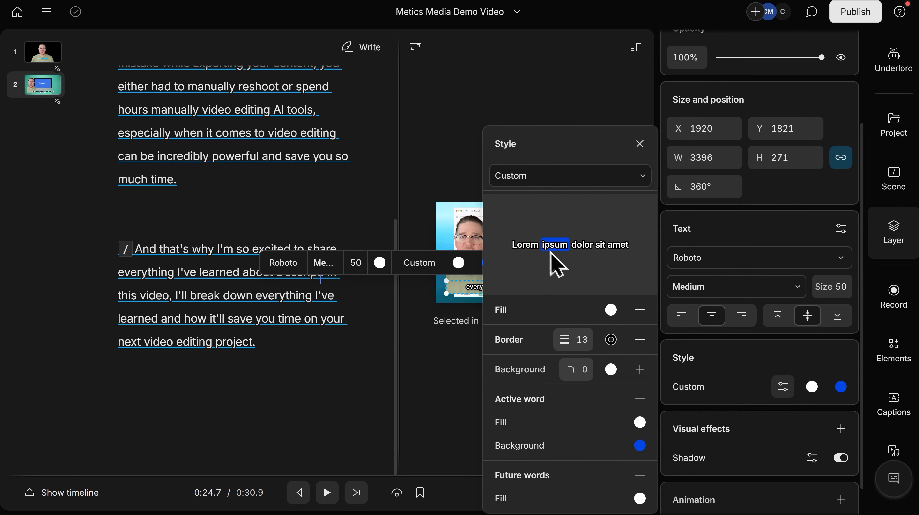
click(640, 144)
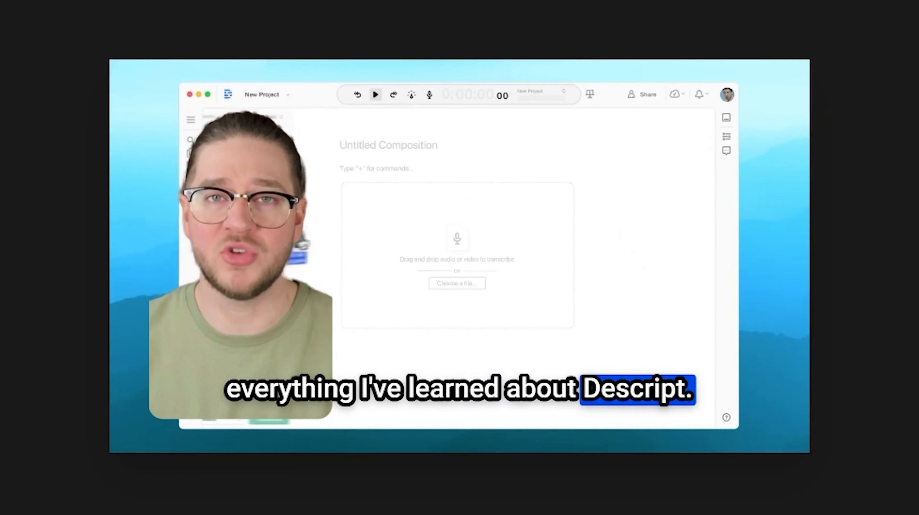
drag(296, 248, 353, 227)
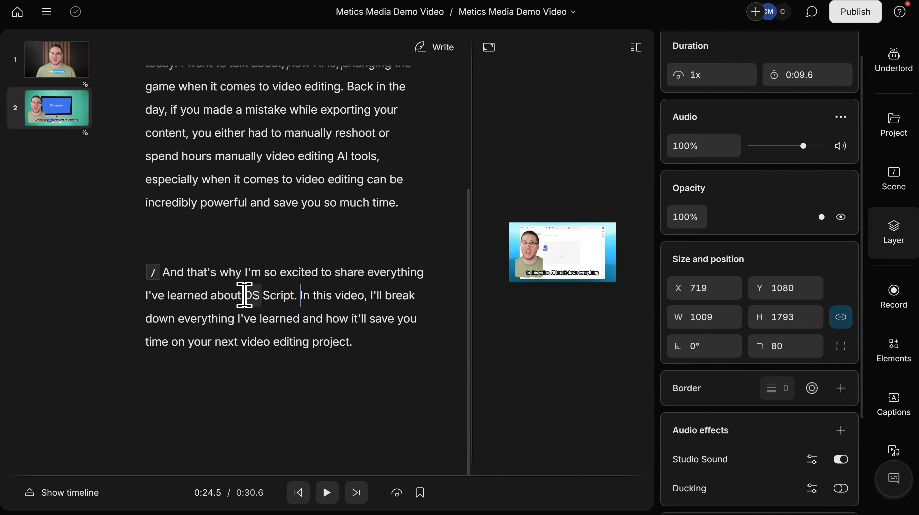
Step: Correct "DS Script" to "Descript" in the scene 2 transcript without altering the audio
drag(245, 295, 294, 296)
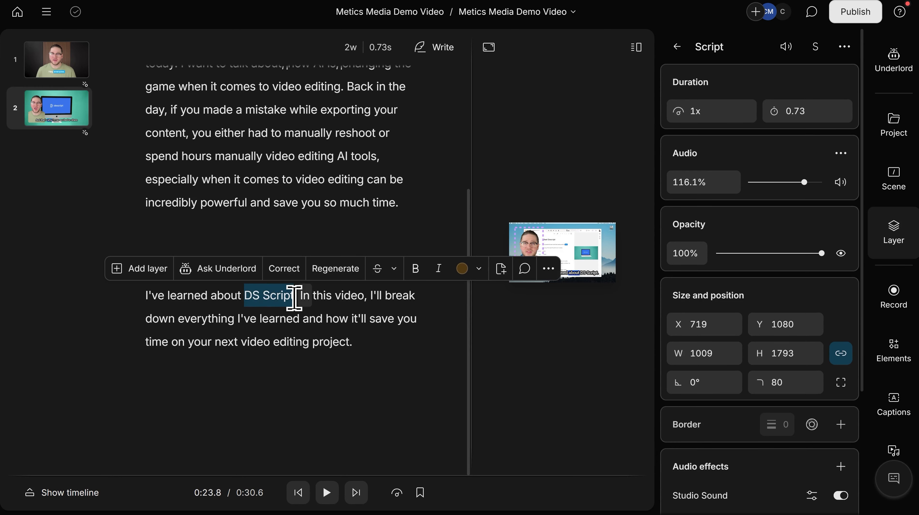
click(292, 273)
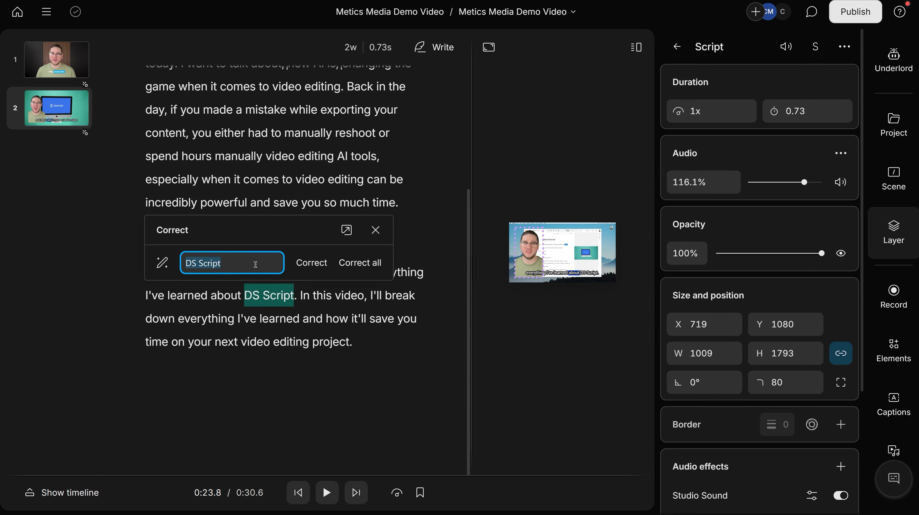
text(Des)
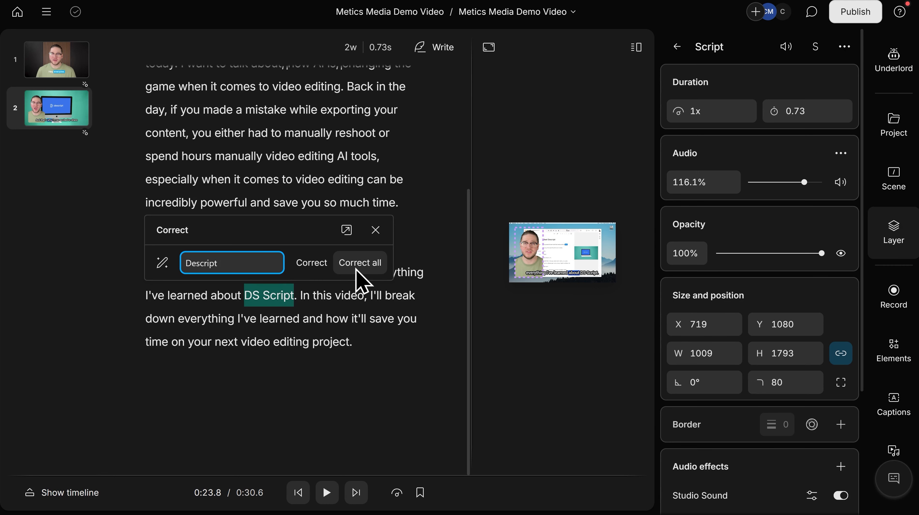
click(312, 263)
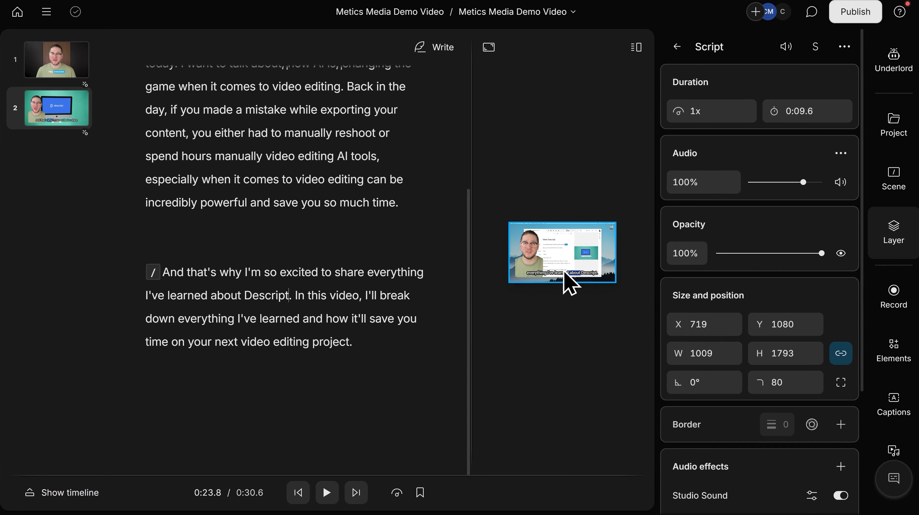
Step: Regenerate the scene 1 phrase "exporting your content," as "recording your content," and submit the voice recording to train and authorize the speaker
scroll(307, 293, up, 3)
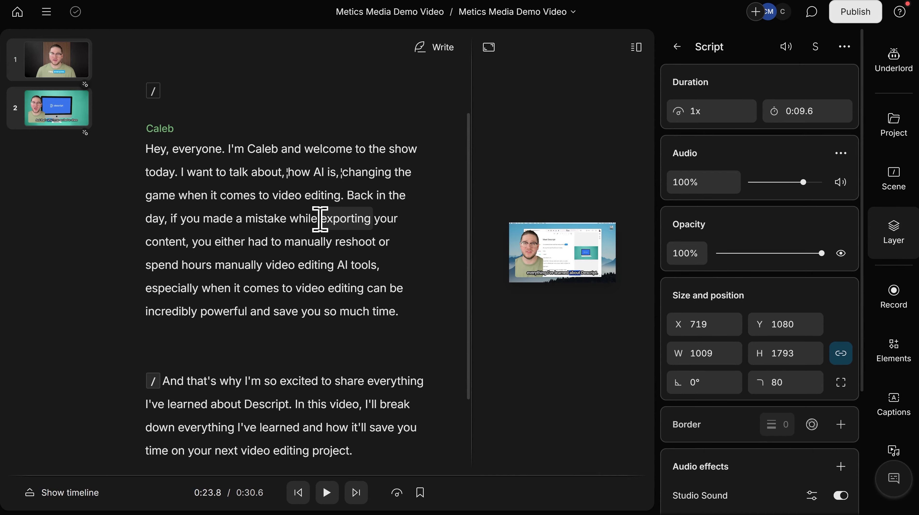
drag(320, 219, 190, 240)
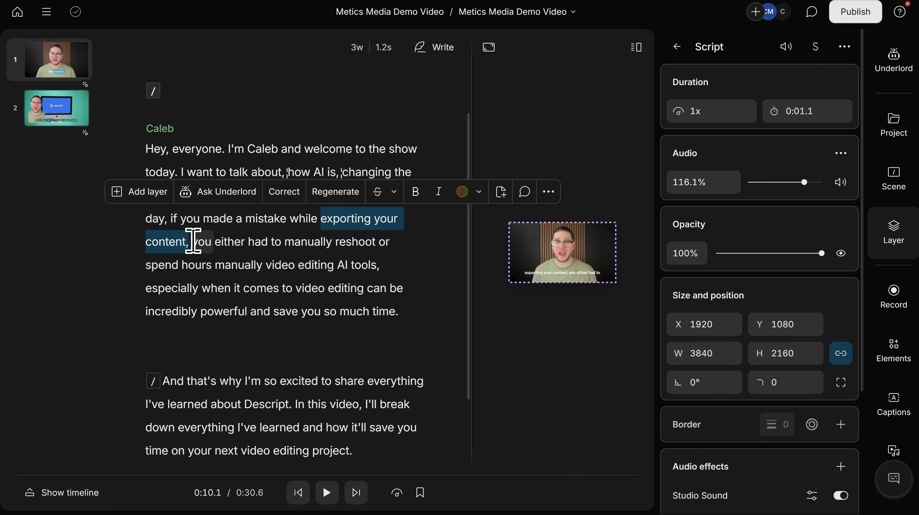
click(330, 201)
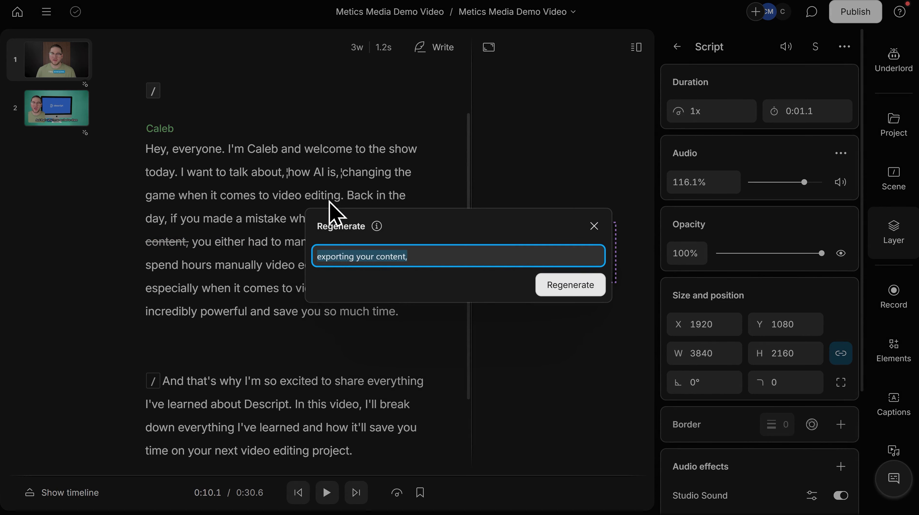
click(354, 258)
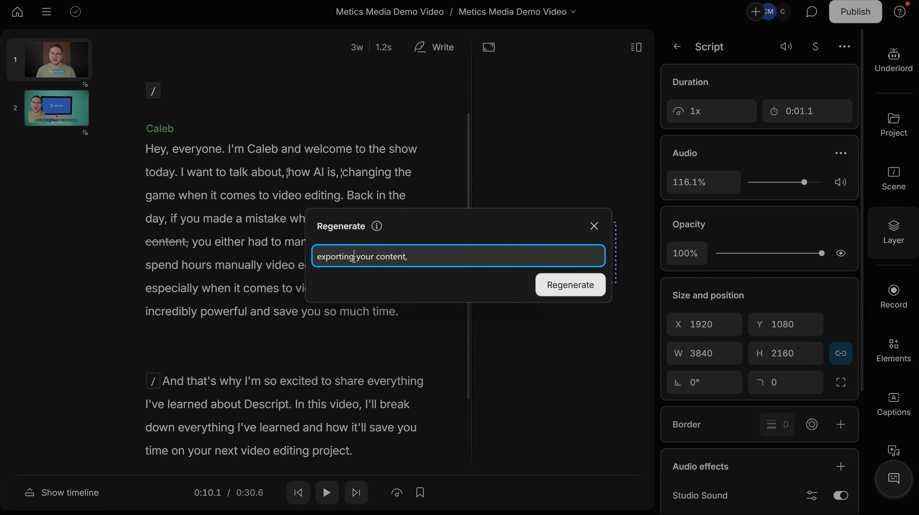
drag(354, 258, 301, 267)
text(recor)
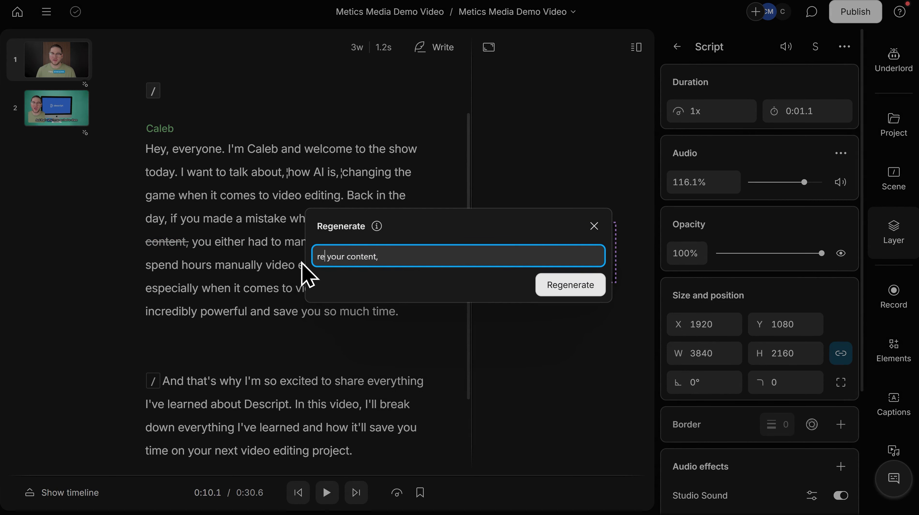
text(ding)
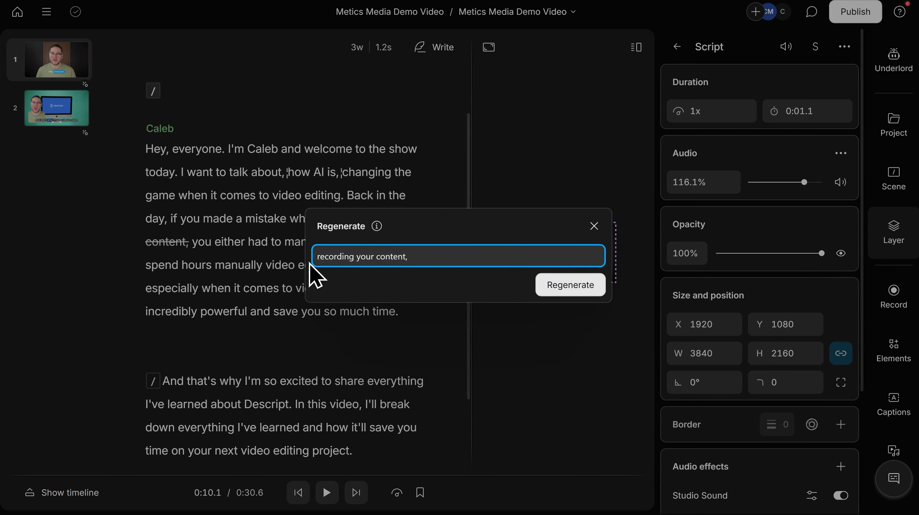
click(571, 285)
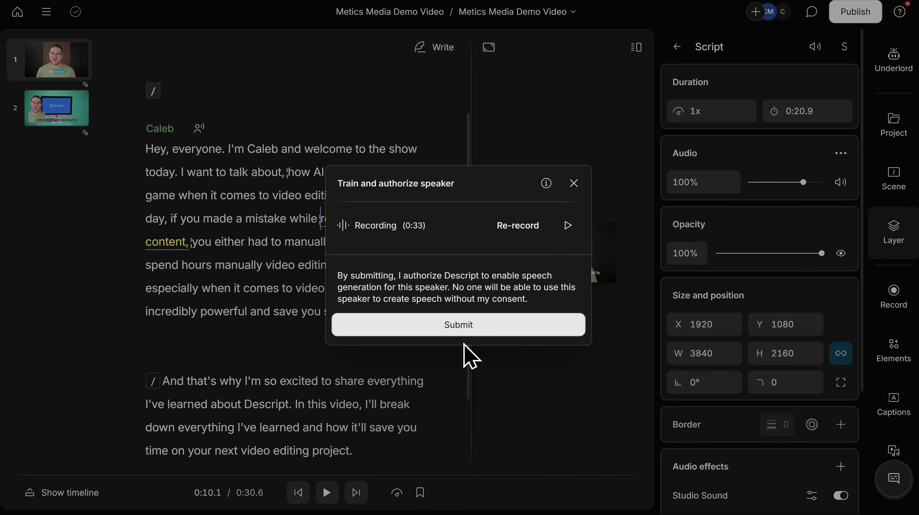
click(458, 324)
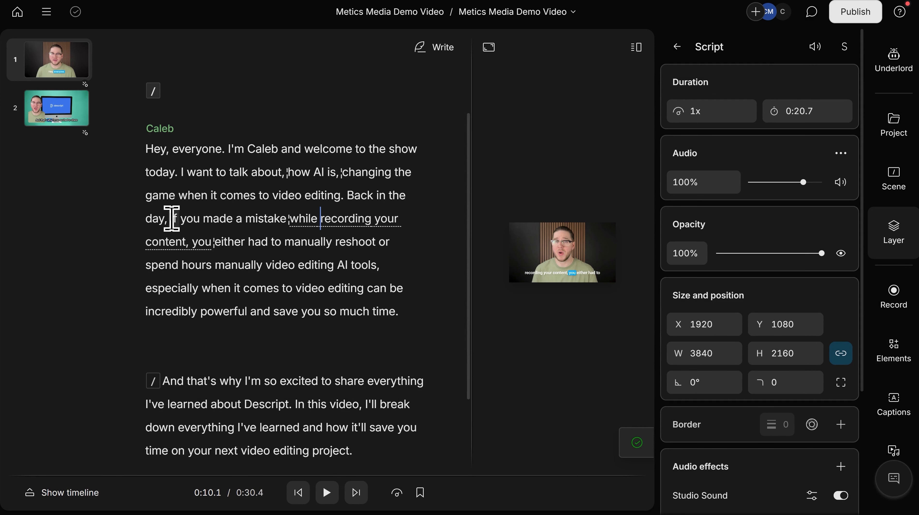
Step: Play back the regenerated passage in scene 1, starting from "if you made a mistake"
click(171, 219)
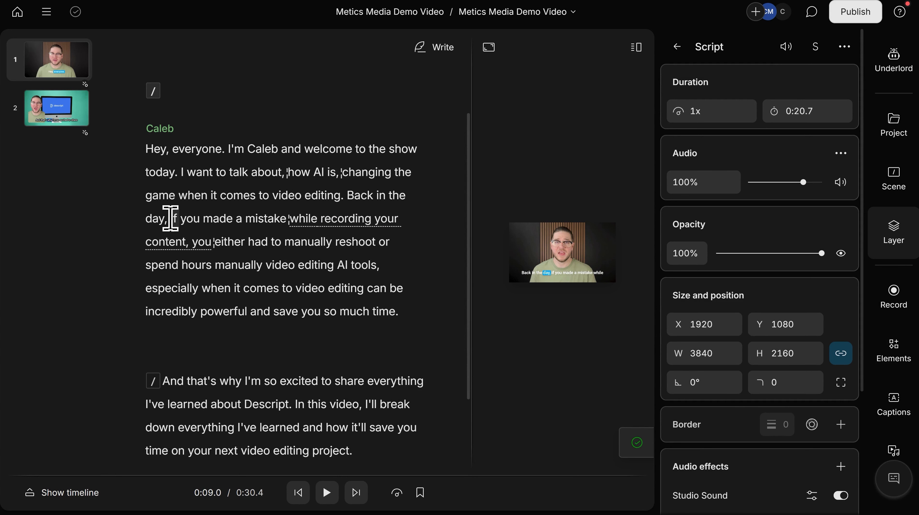
click(326, 493)
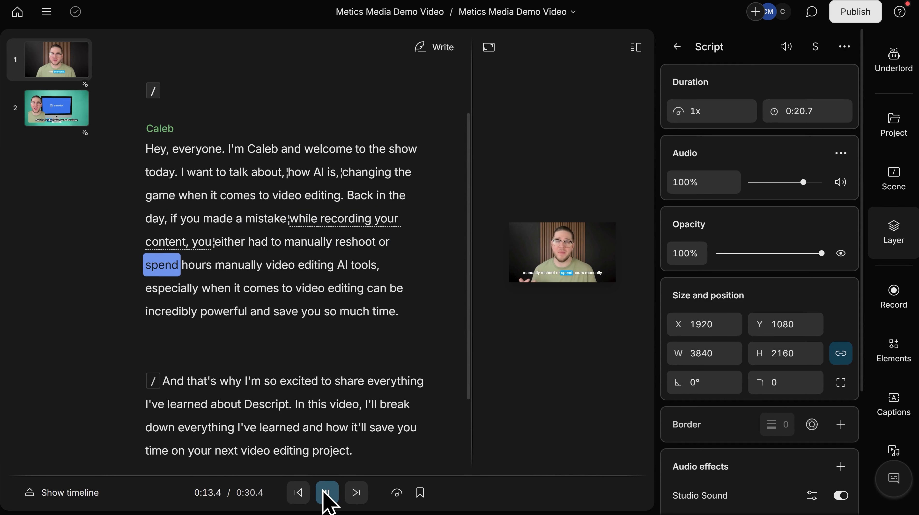
click(327, 492)
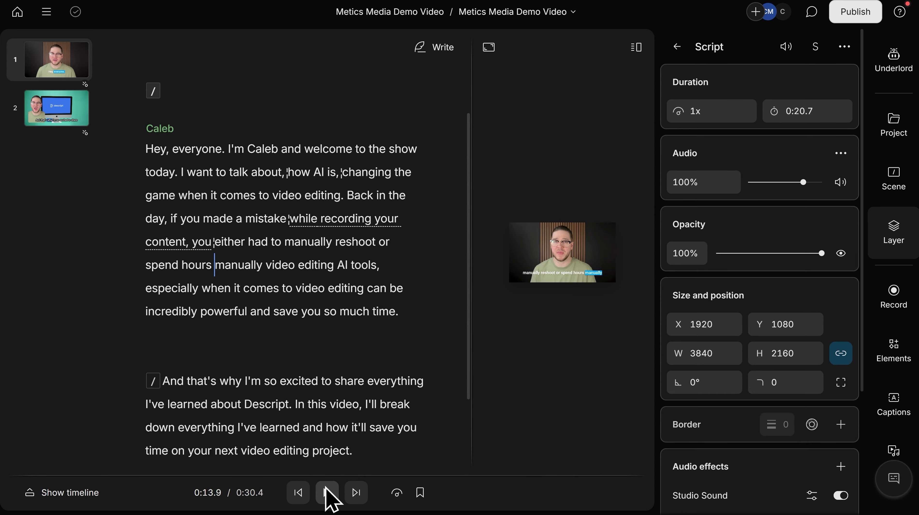
click(327, 493)
Step: Place the playhead before "In this video" in scene 2, show the timeline and enlarge it to reveal all tracks
scroll(302, 267, down, 3)
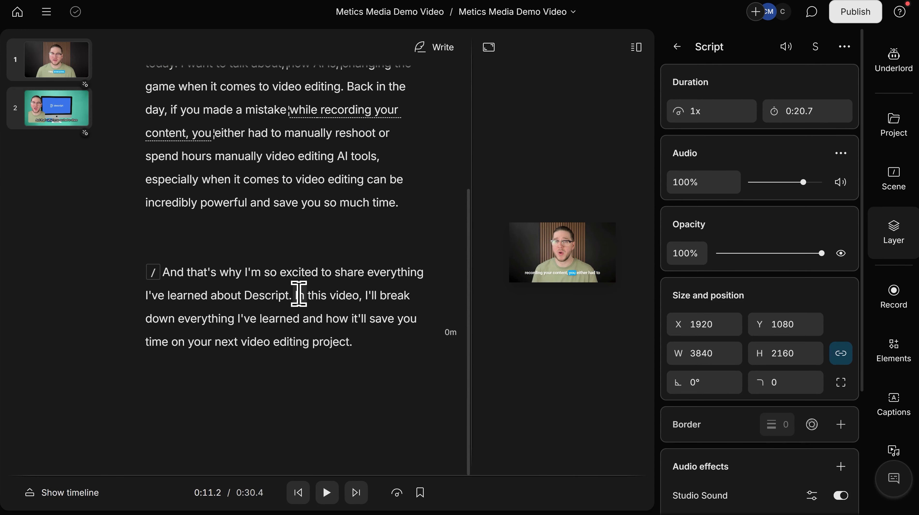
click(296, 295)
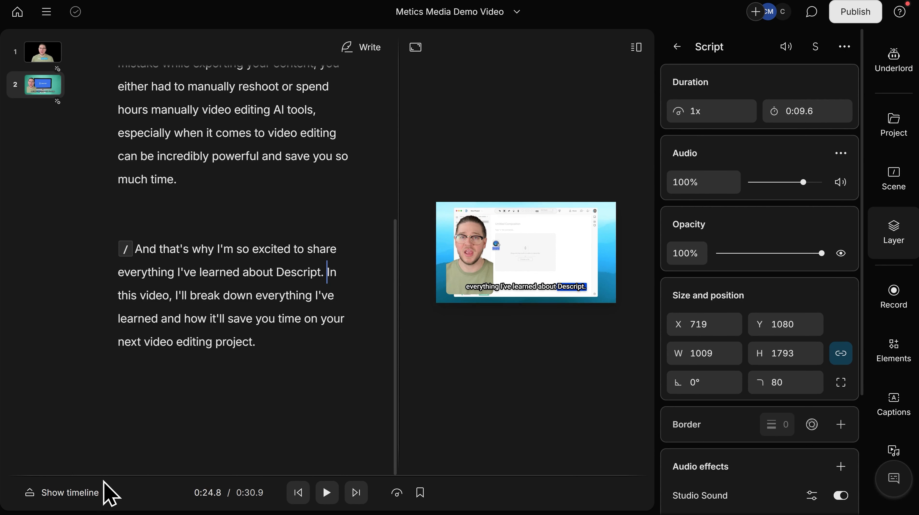
click(71, 495)
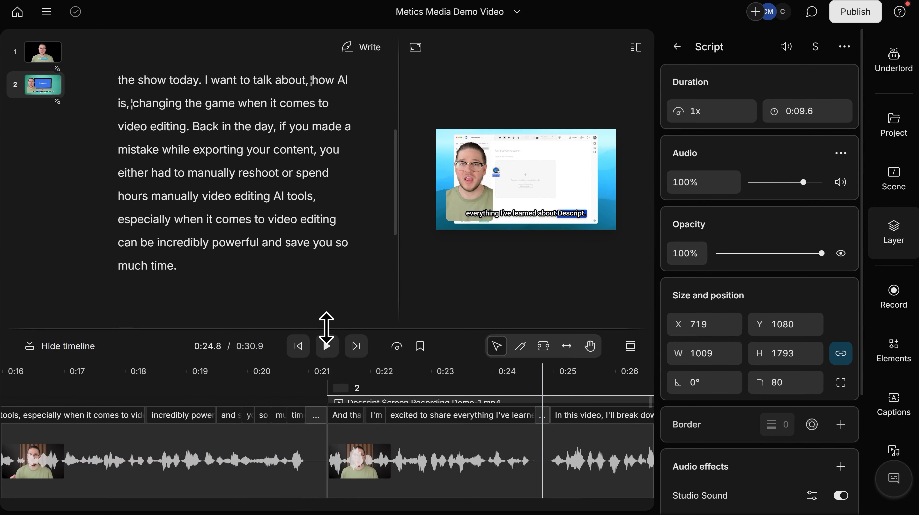
drag(326, 328, 318, 175)
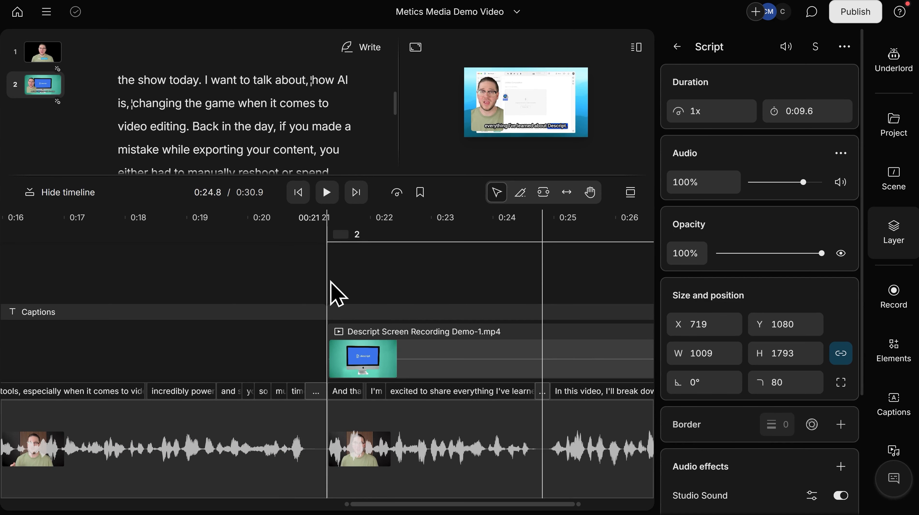
Step: Inspect the captions layer, the screen recording clip and the scene 2 script clip in the timeline
click(74, 312)
click(421, 341)
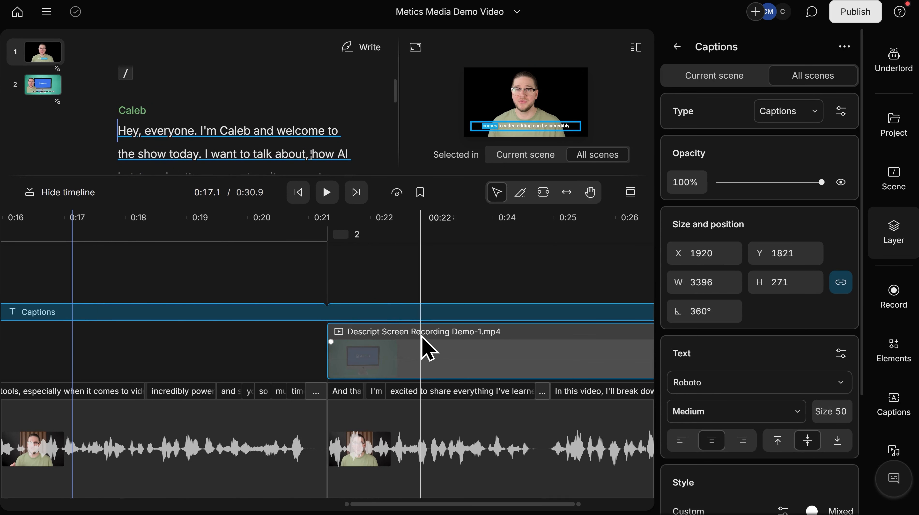
click(421, 339)
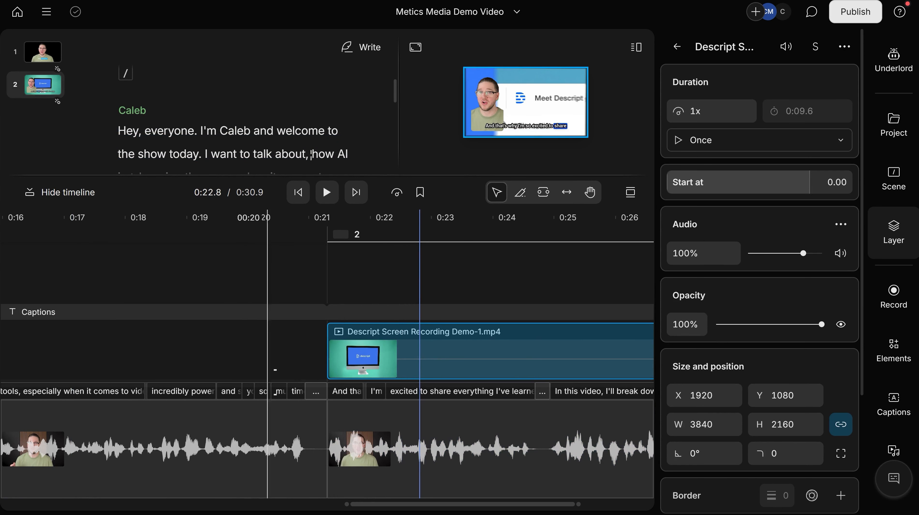
click(376, 425)
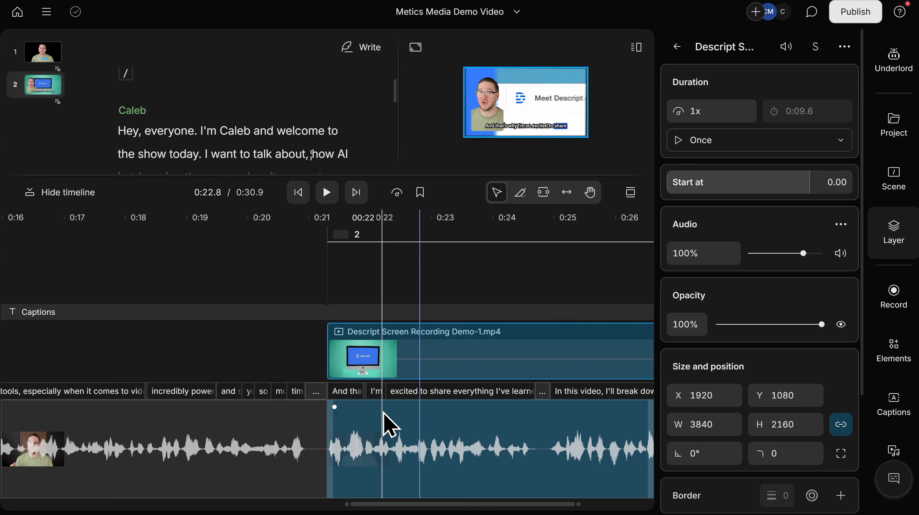
Step: Trim out the silent gap between "time." and "And" where scene 1 meets scene 2 in the timeline
scroll(383, 426, up, 5)
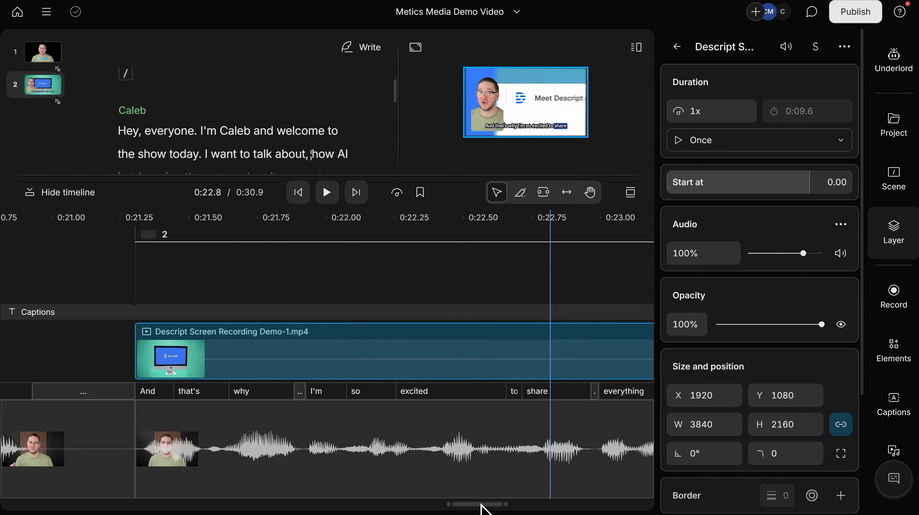
drag(485, 505, 454, 512)
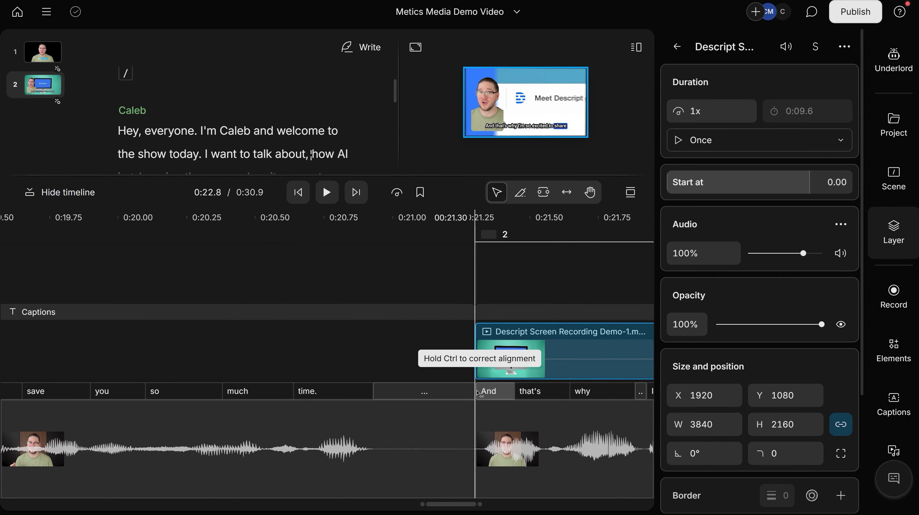
drag(476, 391, 375, 397)
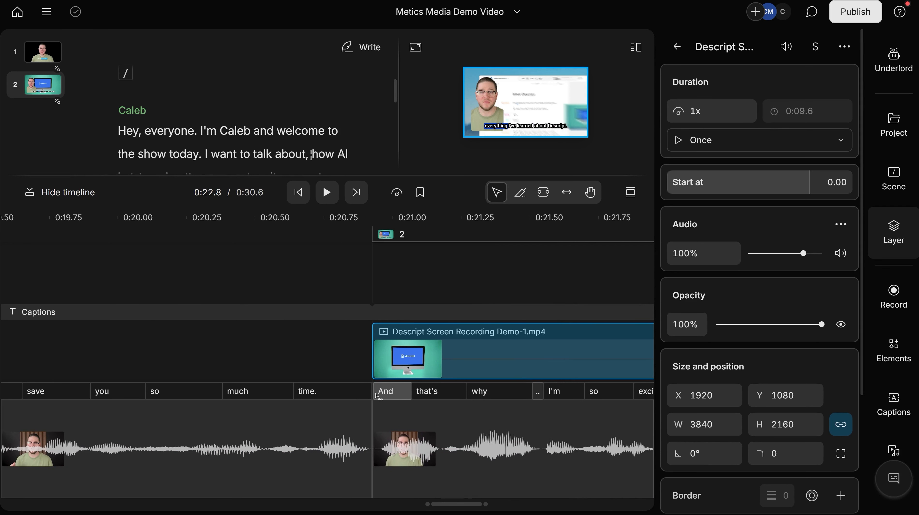
Step: Play the video across the transition from scene 1 to scene 2, starting at about 0:20.2
click(192, 220)
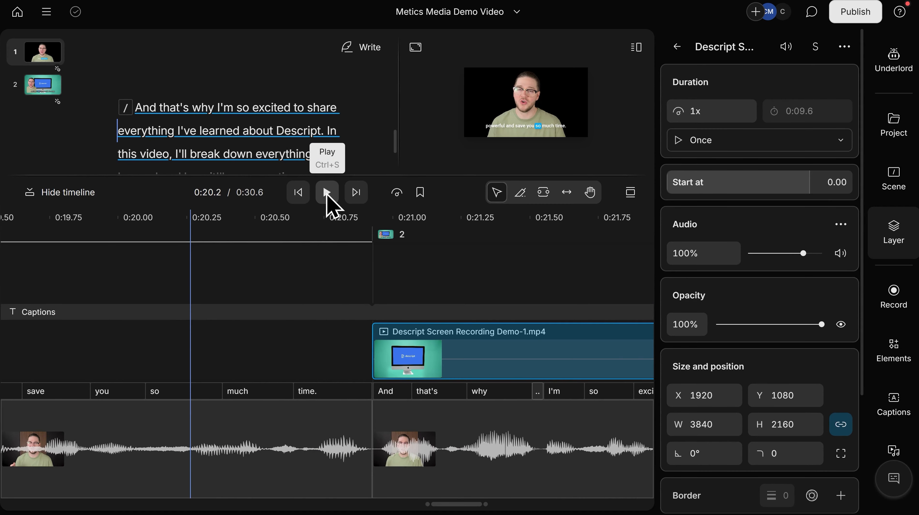
click(327, 194)
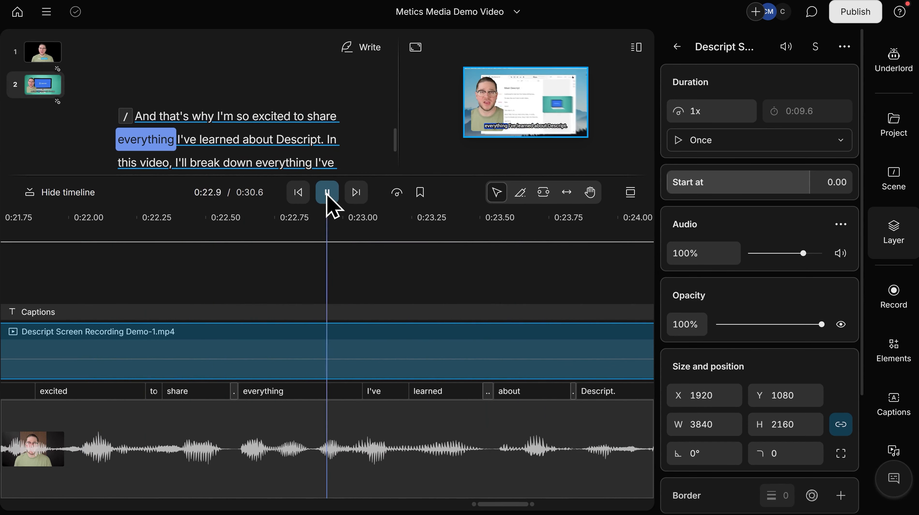
click(327, 195)
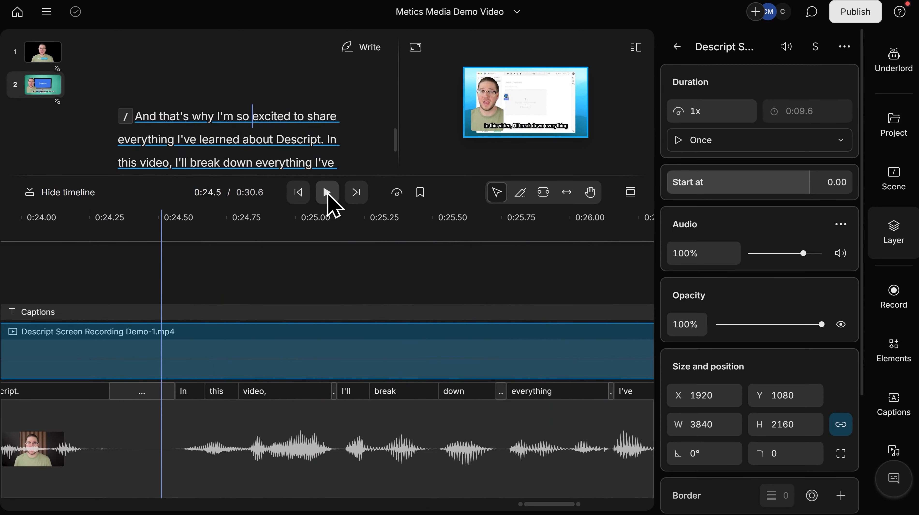
Step: Review the playback speed options without changing the speed, and hide the timeline
click(396, 194)
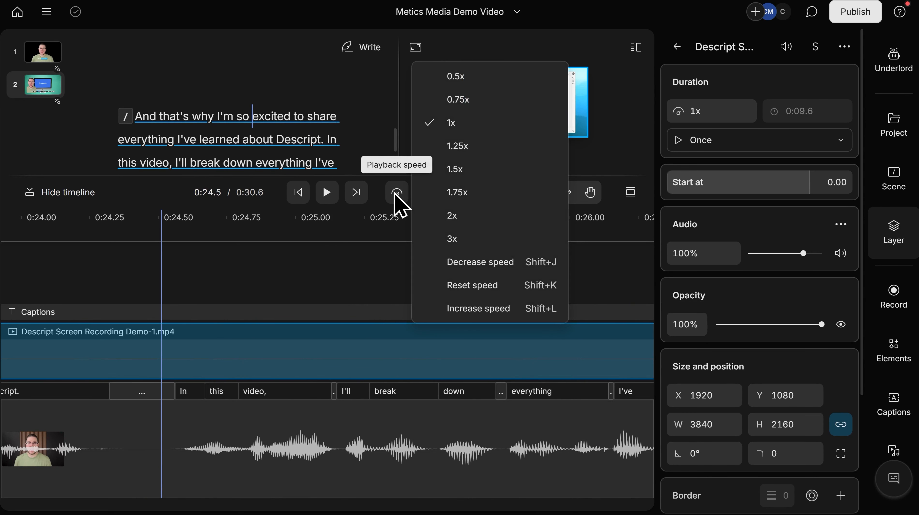
click(395, 193)
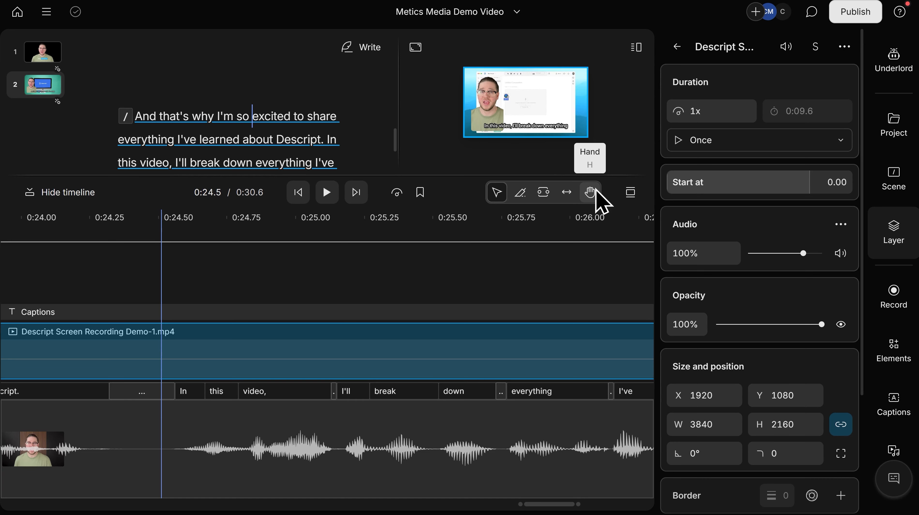
click(59, 194)
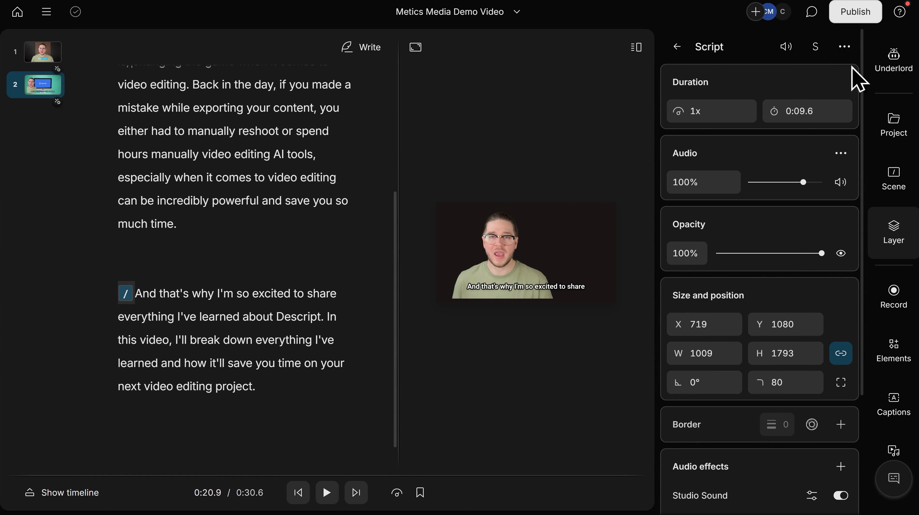
Step: Browse Underlord's AI tools and preview the Repurpose options Translate and Create clips
click(888, 62)
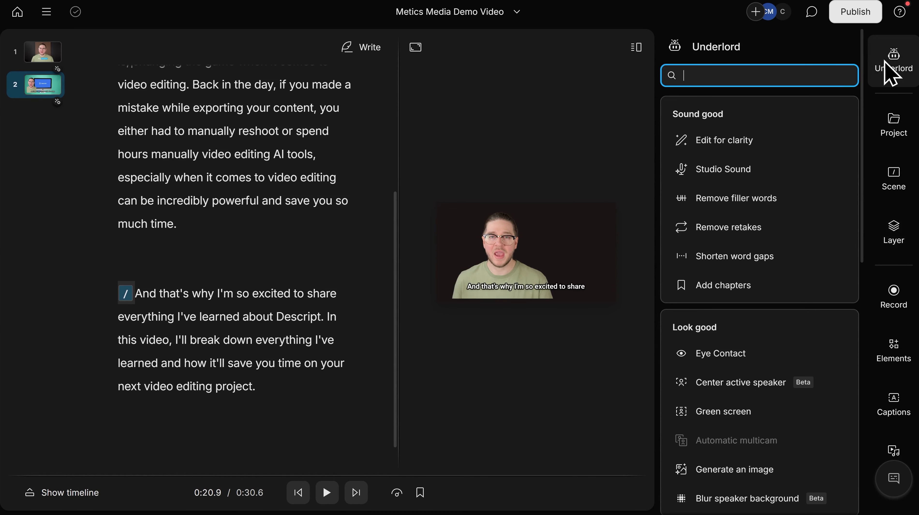
scroll(749, 180, down, 4)
scroll(741, 174, down, 2)
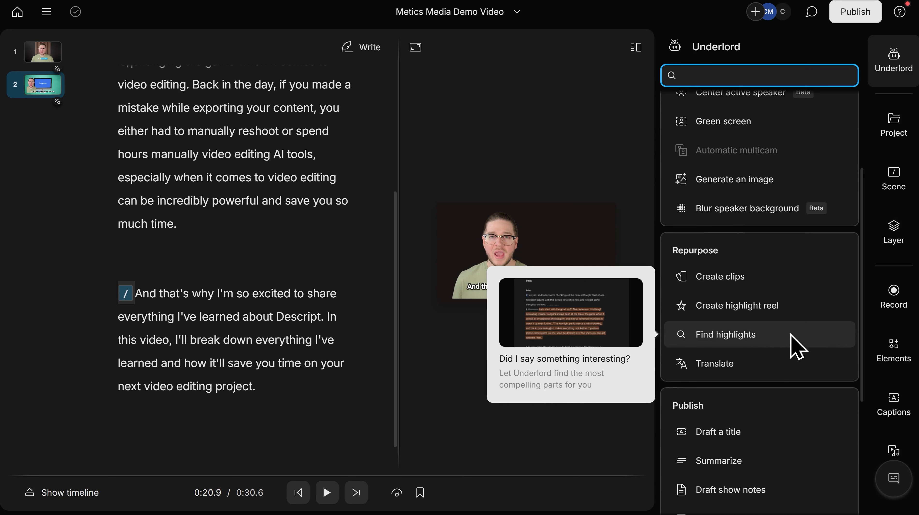
mouse_move(792, 372)
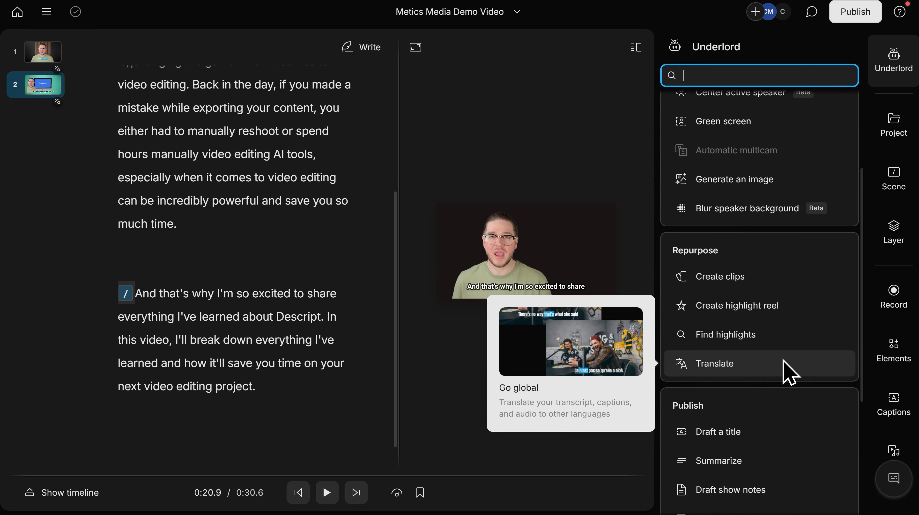
mouse_move(770, 283)
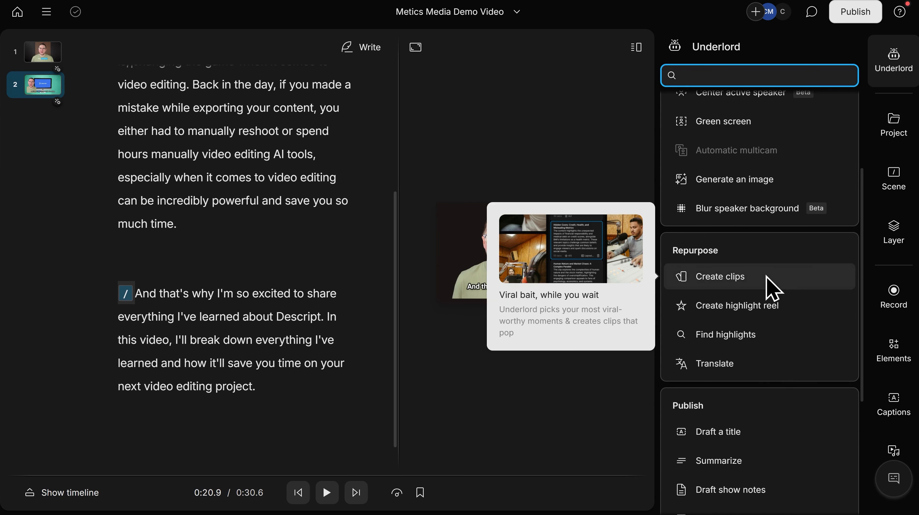
Step: Set up Underlord's Create clips tool to make 2 clips with a duration of 10 seconds
click(766, 285)
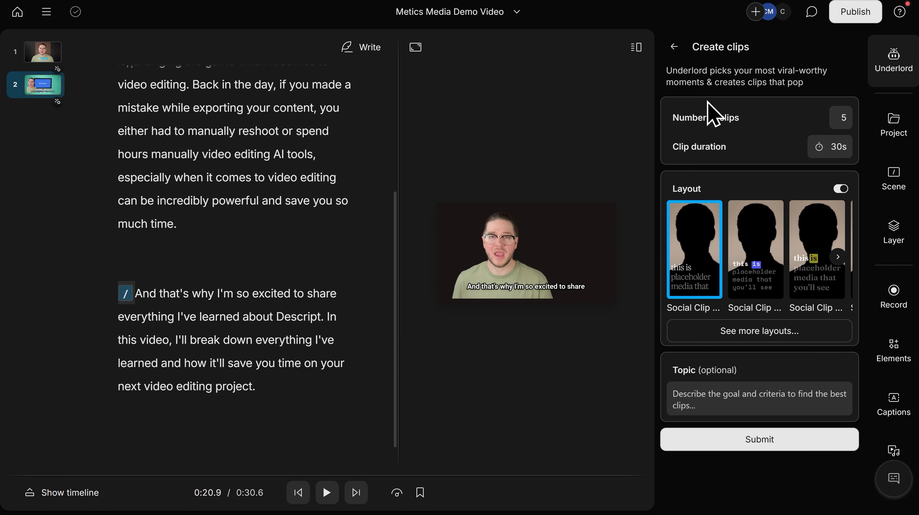
click(843, 118)
text(2)
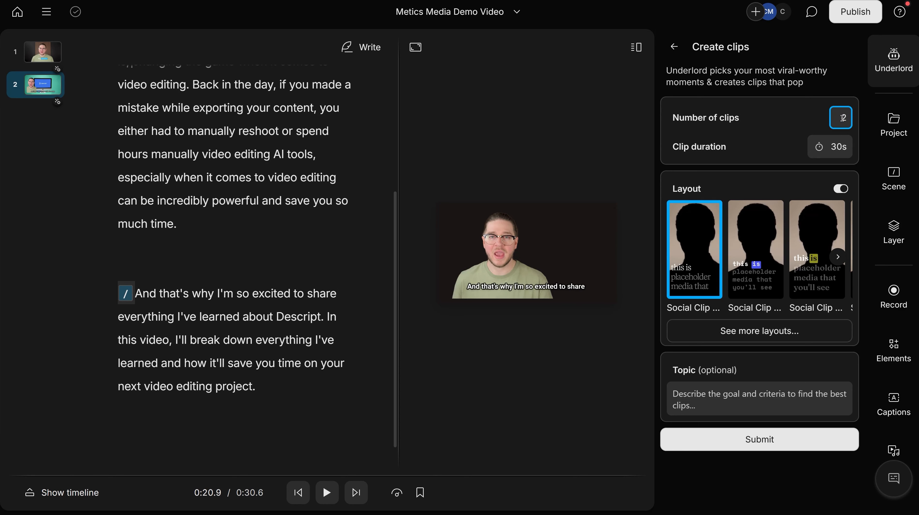
click(836, 149)
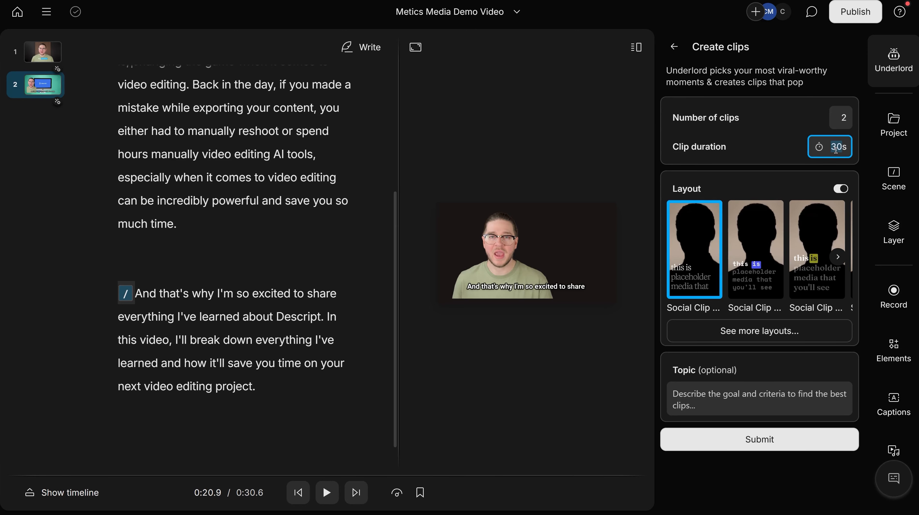
text(10)
Step: Choose the vertical social clip layout with orange word highlighting, generate the clips and accept the result
click(838, 257)
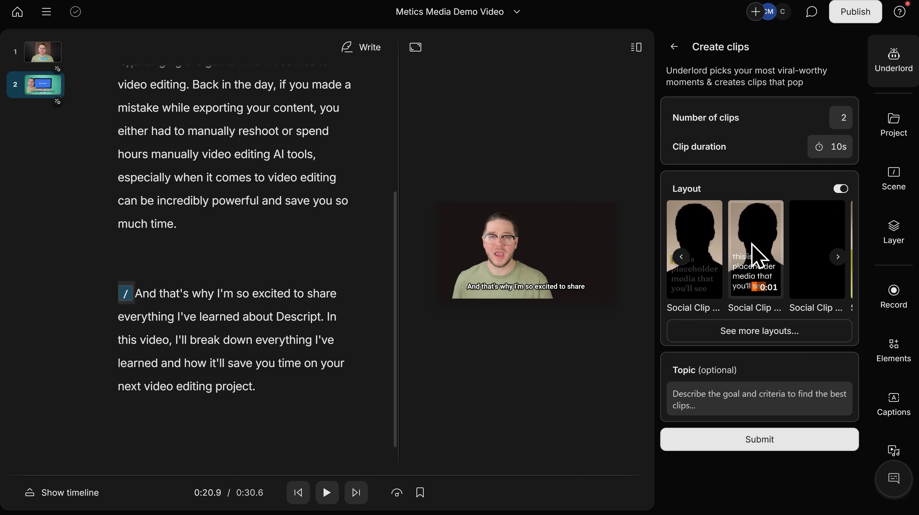
click(751, 253)
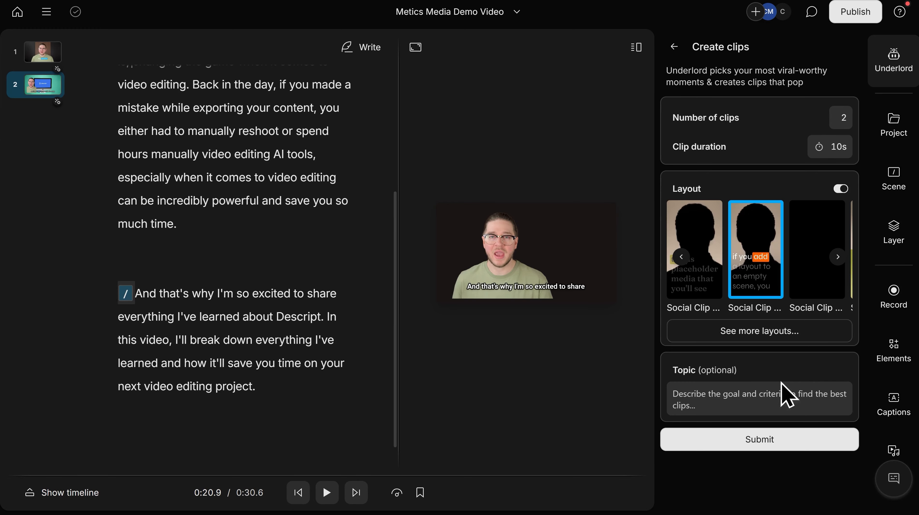
click(768, 455)
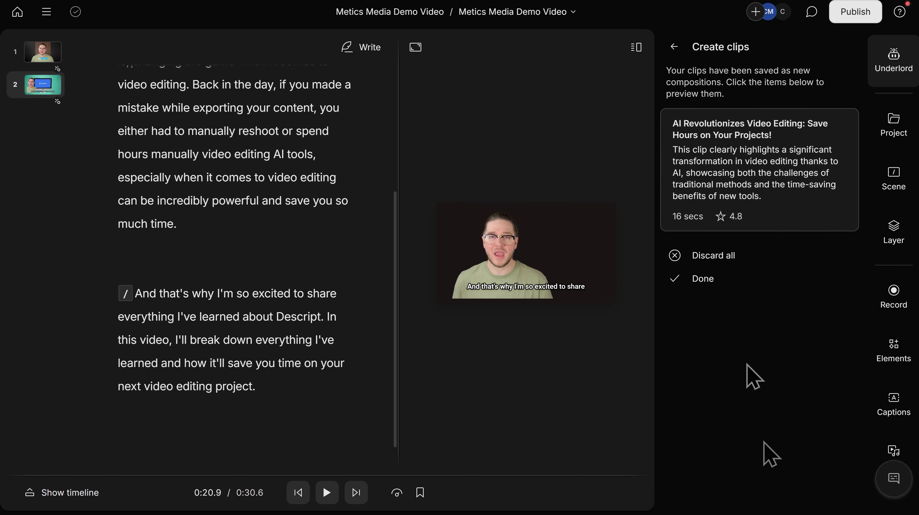
mouse_move(779, 172)
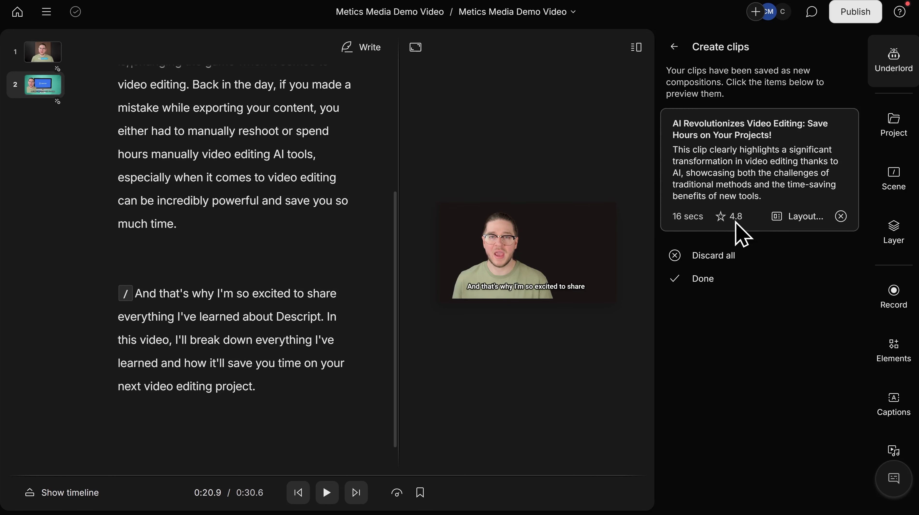
click(715, 280)
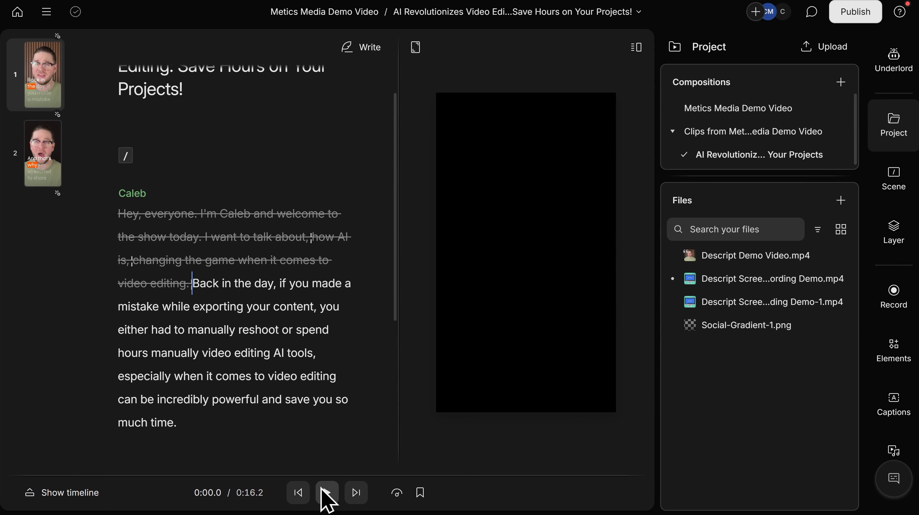
Step: Play the generated vertical clip from its start to about 0:07.9, and return to the Metics Media Demo Video composition
click(323, 493)
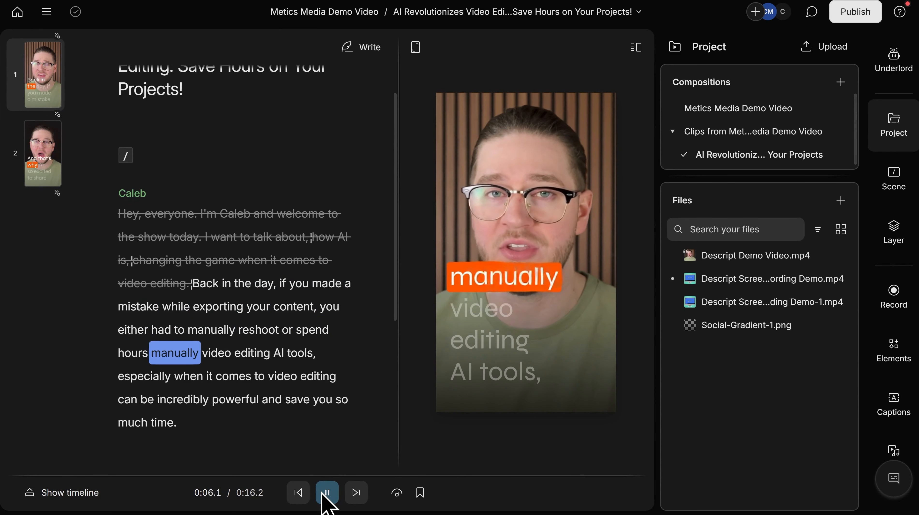
click(325, 494)
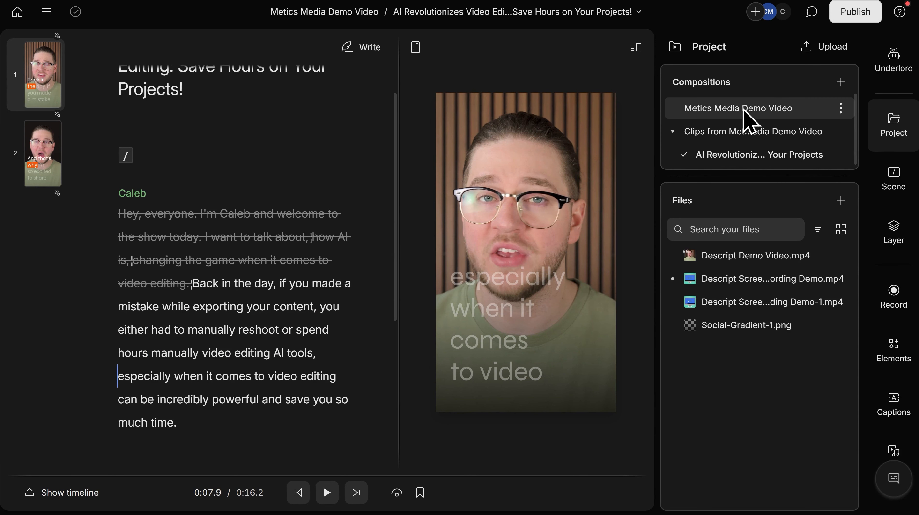
click(747, 120)
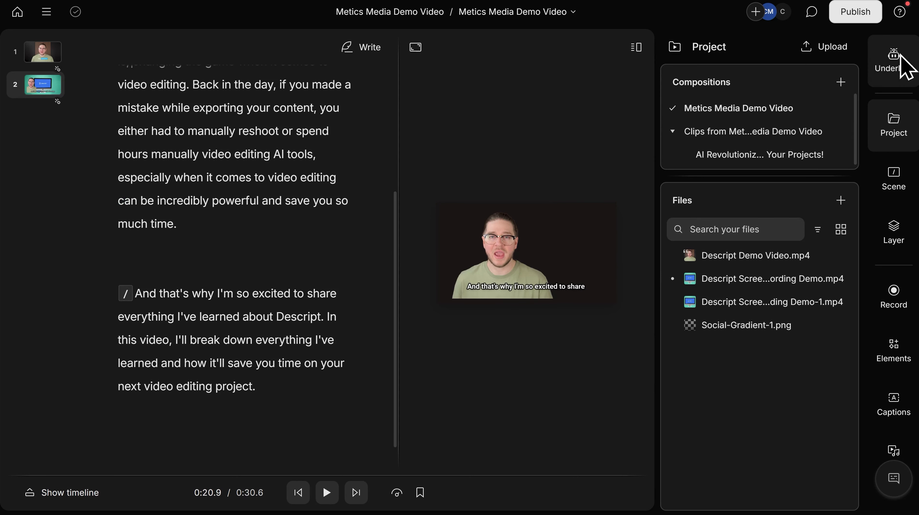
Step: Examine Underlord's Repurpose tools, including Create highlight reel and Translate
click(898, 69)
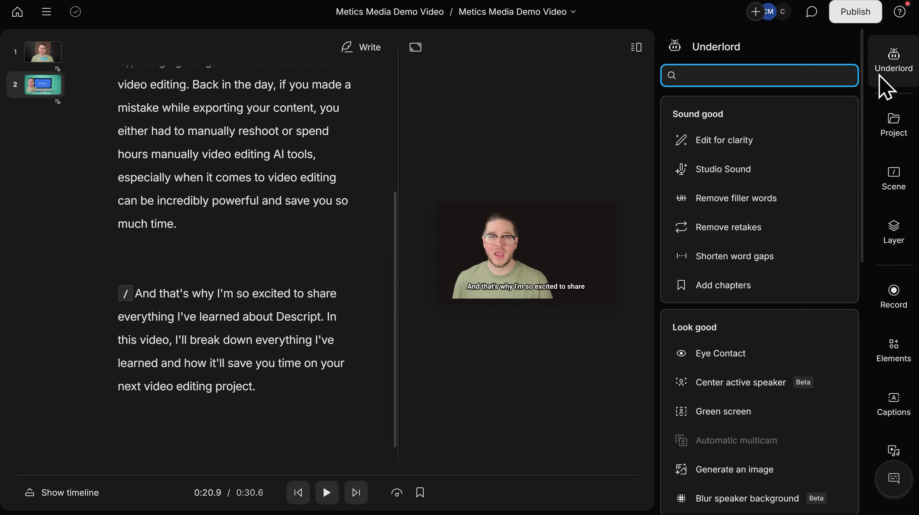
scroll(768, 189, down, 9)
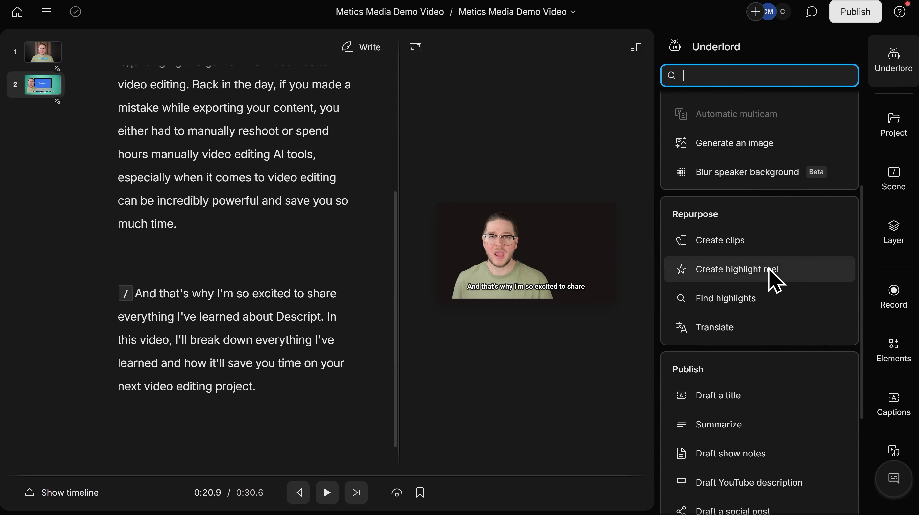
mouse_move(758, 271)
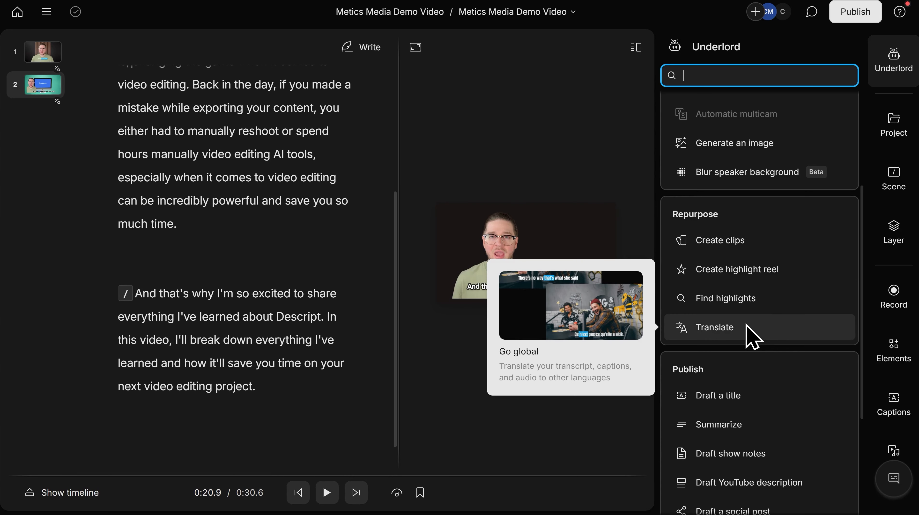
Step: Examine Underlord's Publish tools from Draft a title to Draft a blog post, and its Write tools
scroll(749, 325, down, 2)
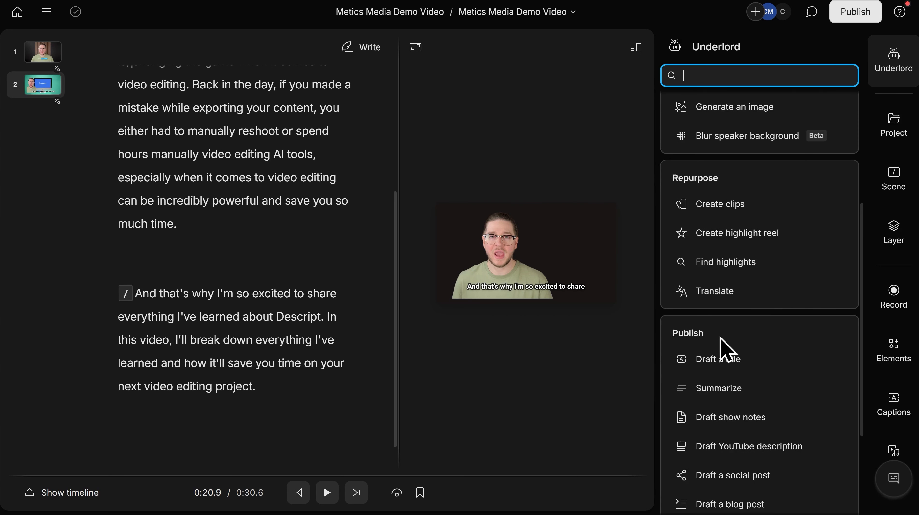
scroll(763, 317, down, 1)
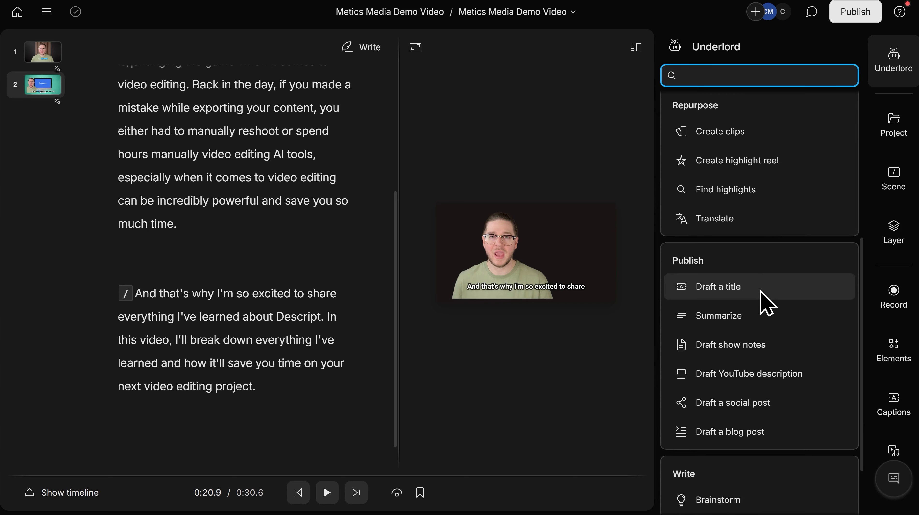
mouse_move(766, 303)
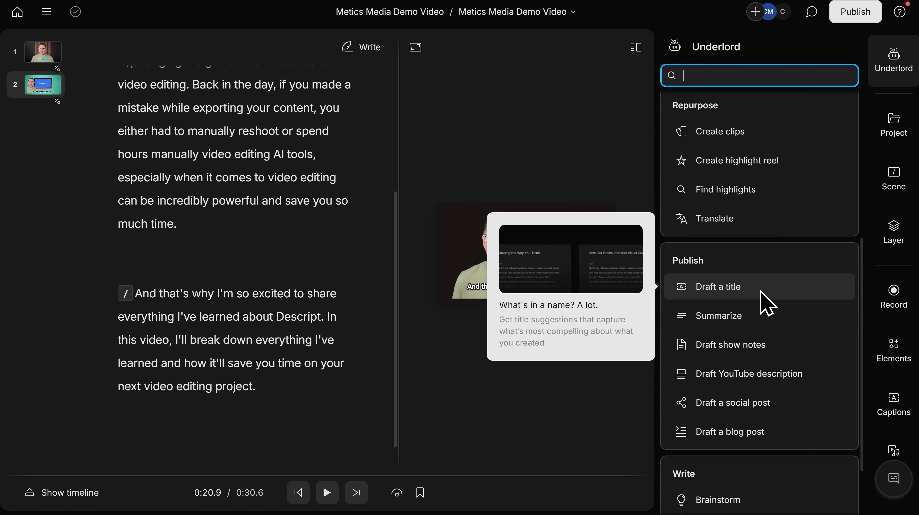
mouse_move(772, 322)
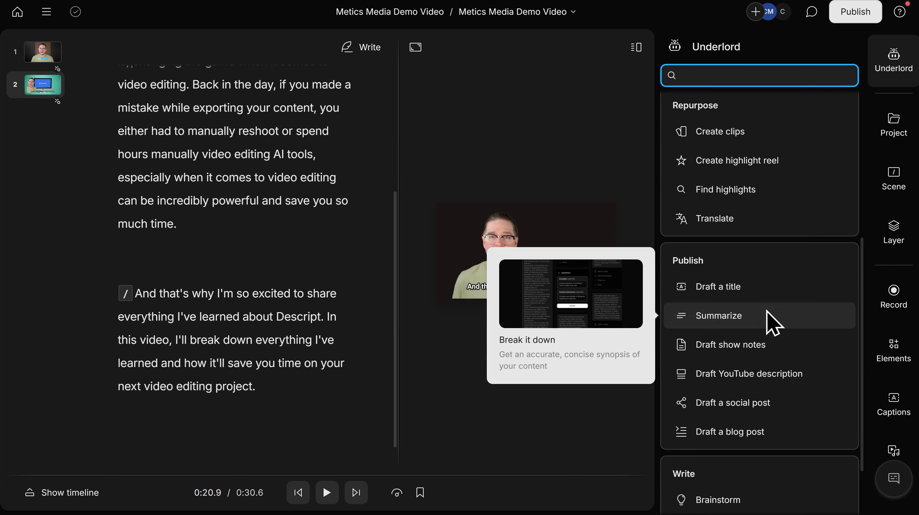
mouse_move(784, 350)
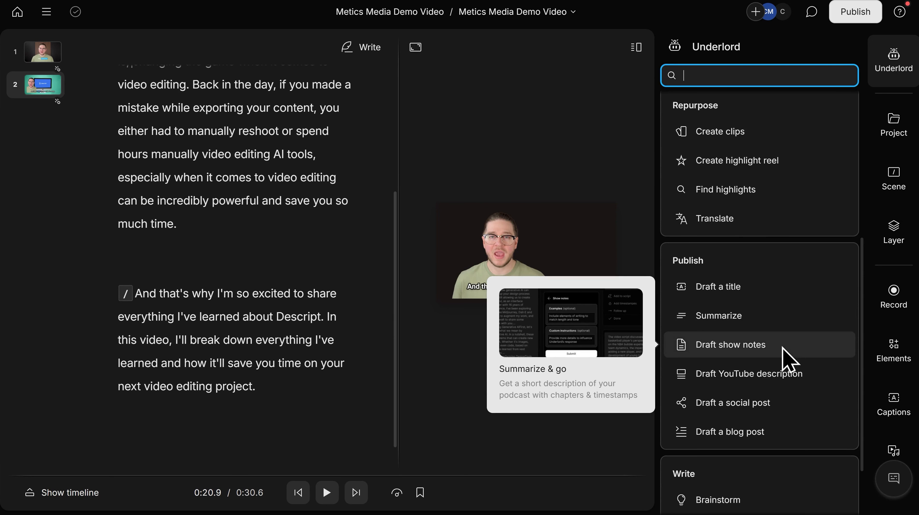
mouse_move(821, 373)
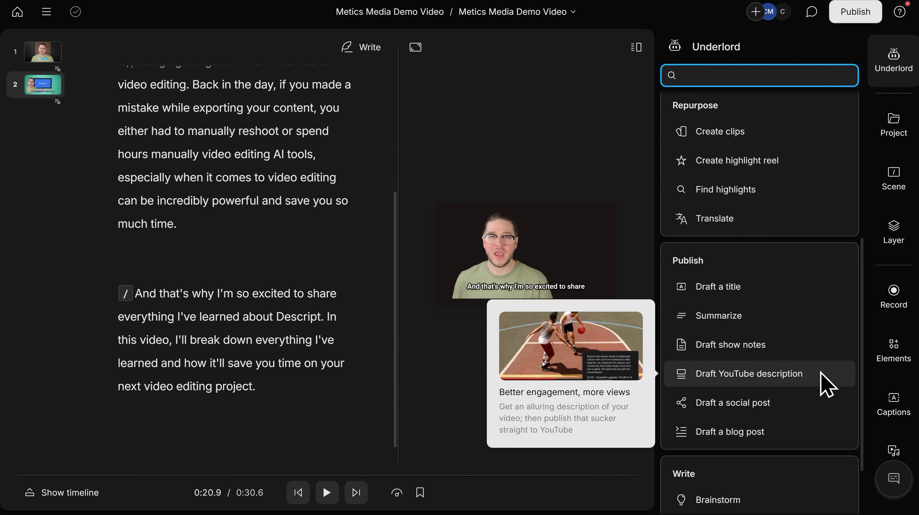
mouse_move(804, 404)
mouse_move(773, 428)
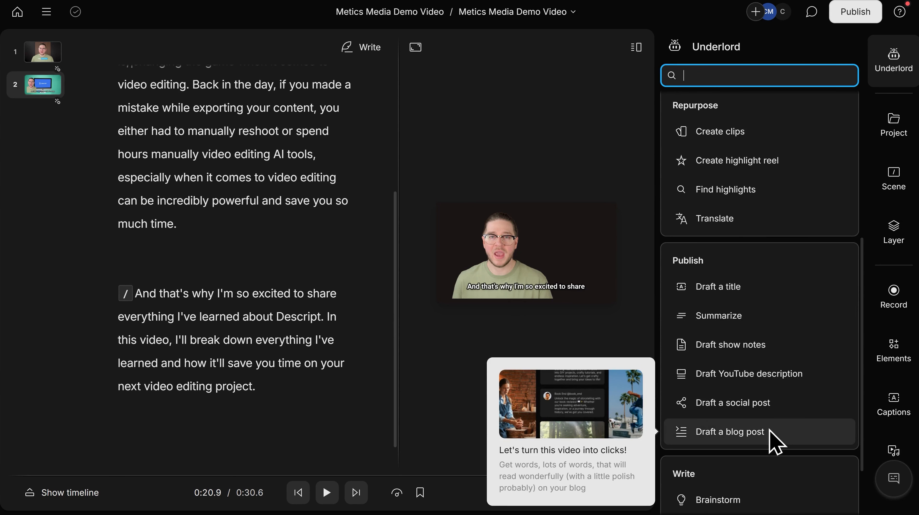
scroll(774, 433, down, 2)
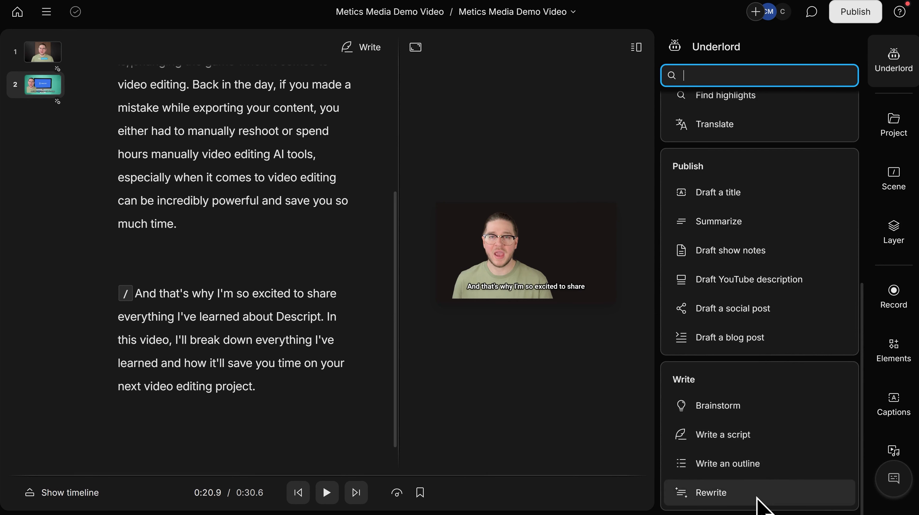
mouse_move(756, 498)
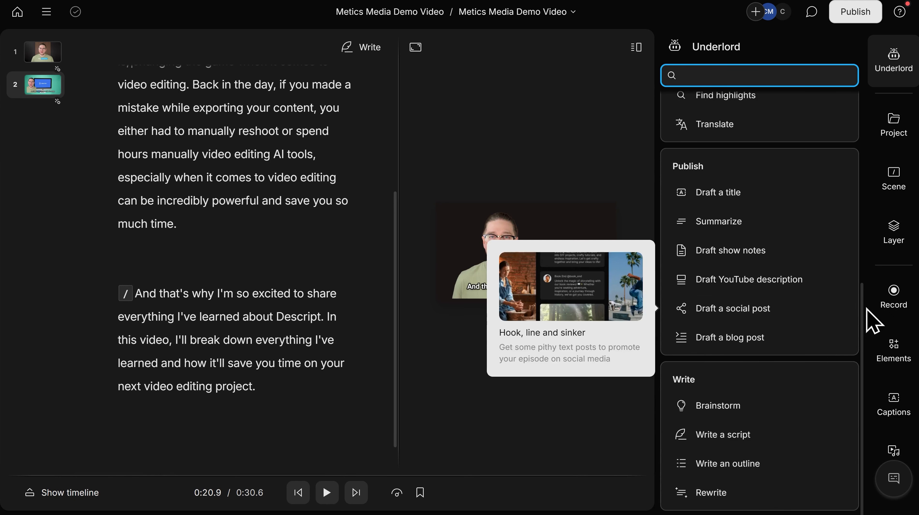
Step: Look over the recording options and browse the Elements library, from text and shapes to waveforms, annotations, overlays and frames
click(891, 293)
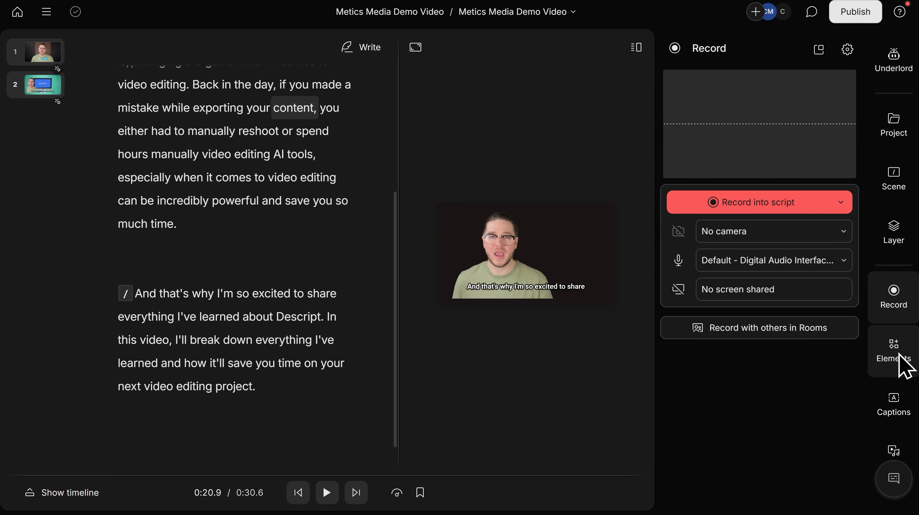
click(901, 361)
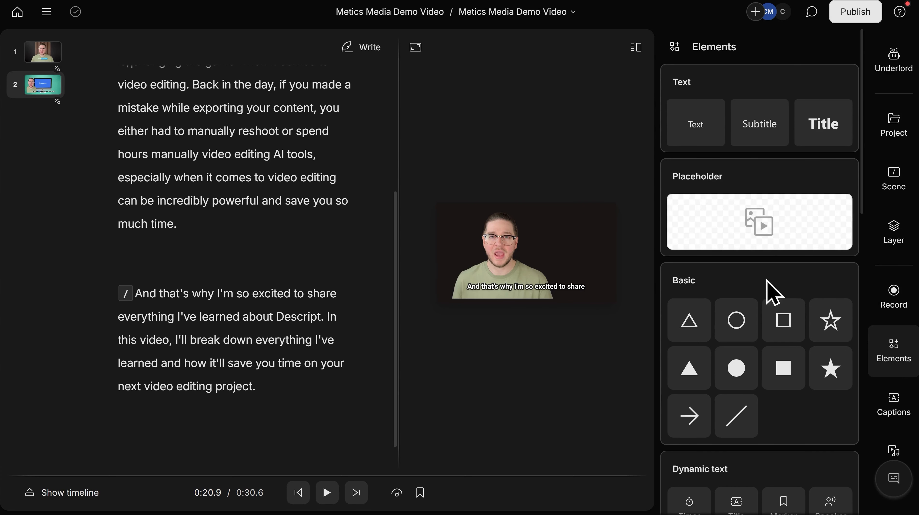
scroll(771, 292, down, 8)
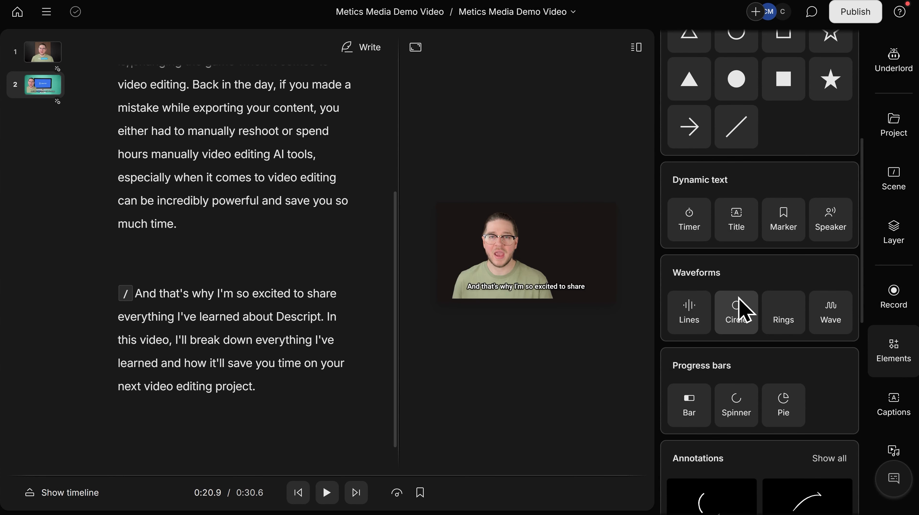
scroll(741, 318, down, 4)
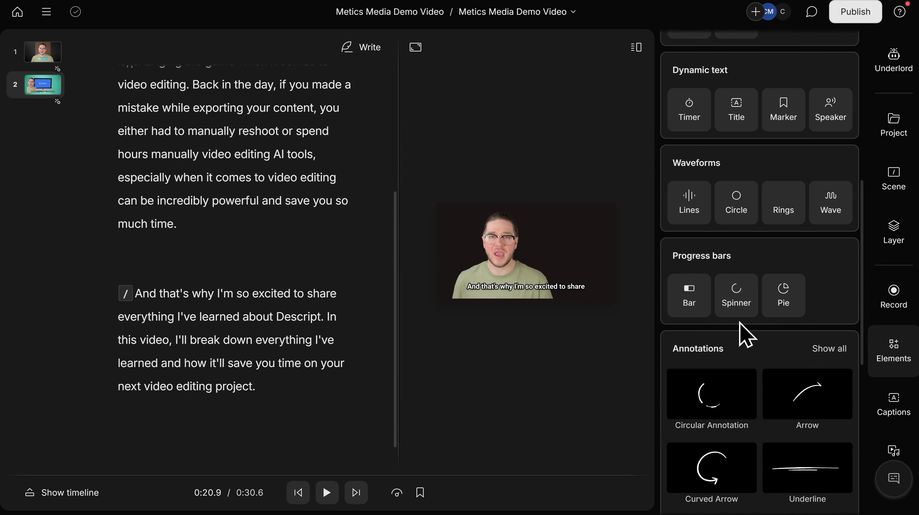
scroll(739, 323, down, 10)
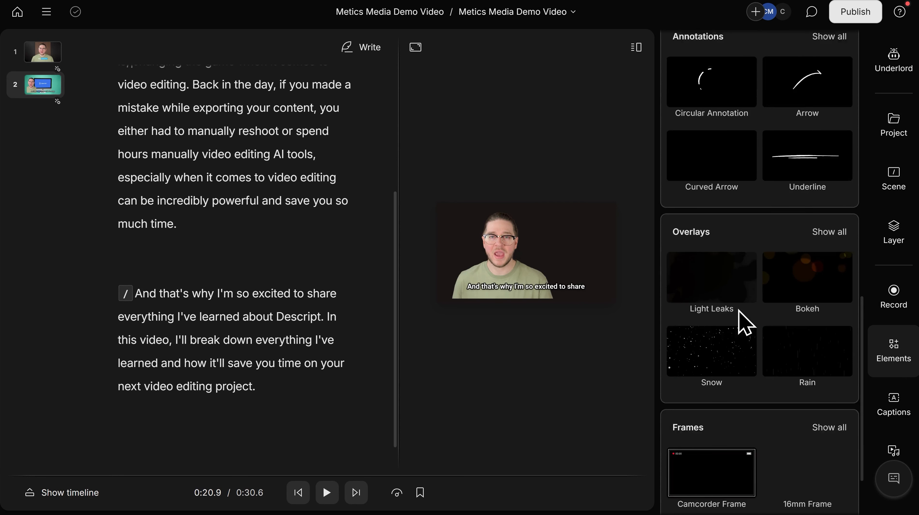
scroll(740, 318, down, 3)
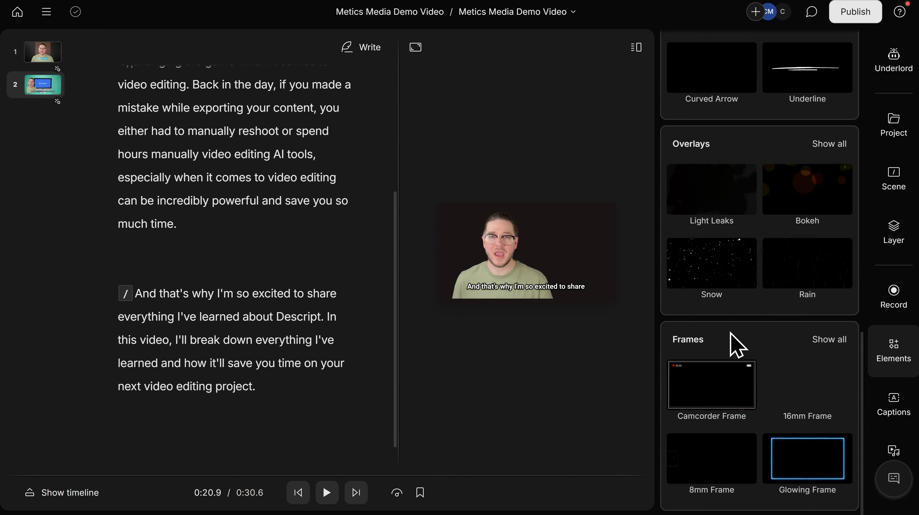
scroll(732, 339, up, 5)
scroll(734, 333, up, 10)
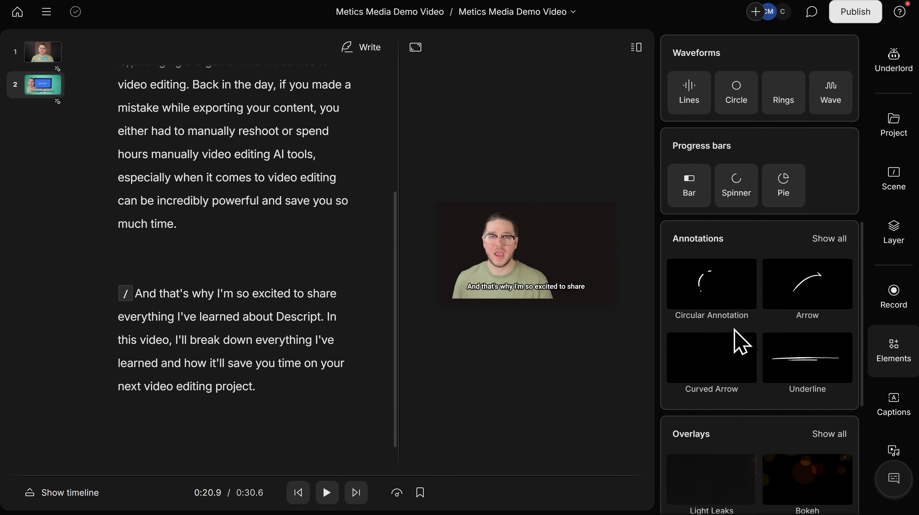
scroll(738, 326, up, 8)
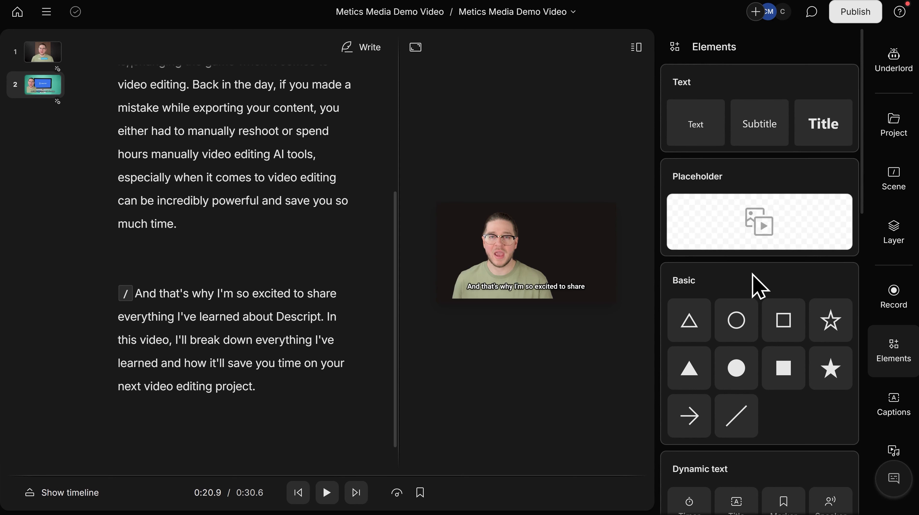
Step: Browse the stock library's visuals, including GIFs, images and backgrounds, and its music and sound effects
click(908, 449)
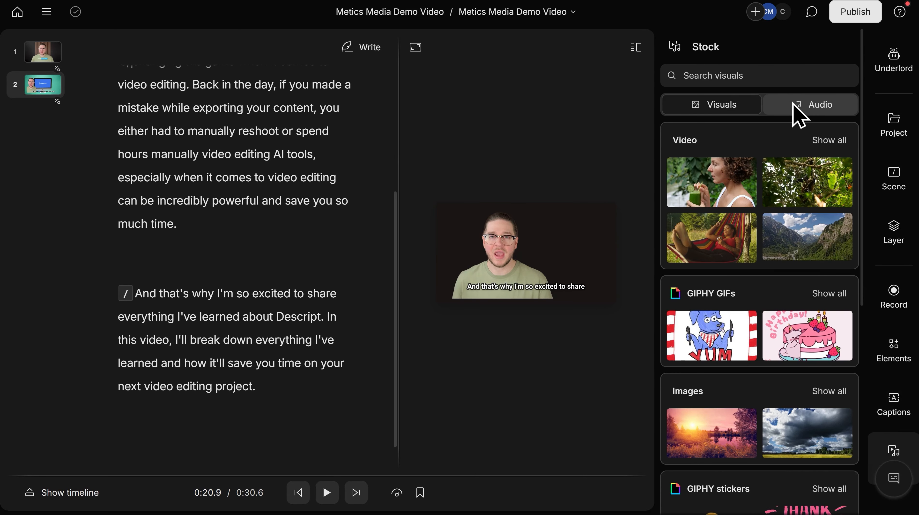
scroll(743, 155, down, 4)
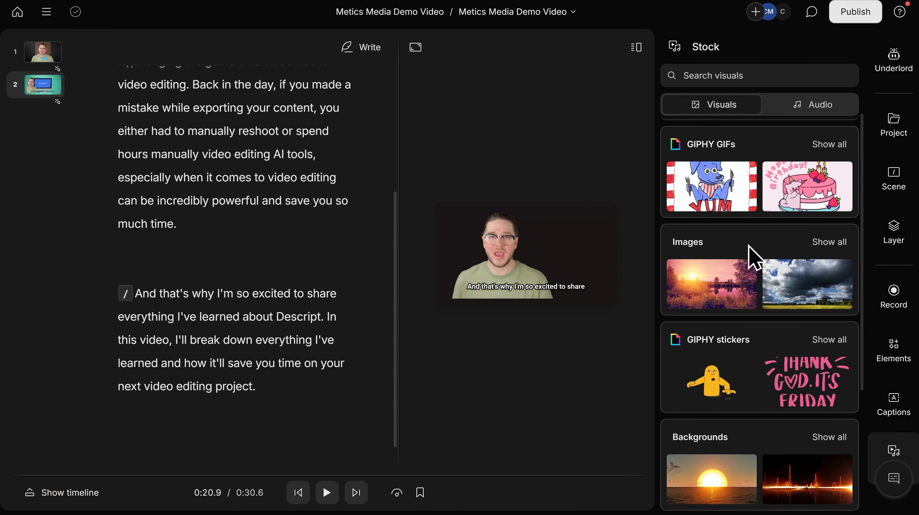
click(796, 108)
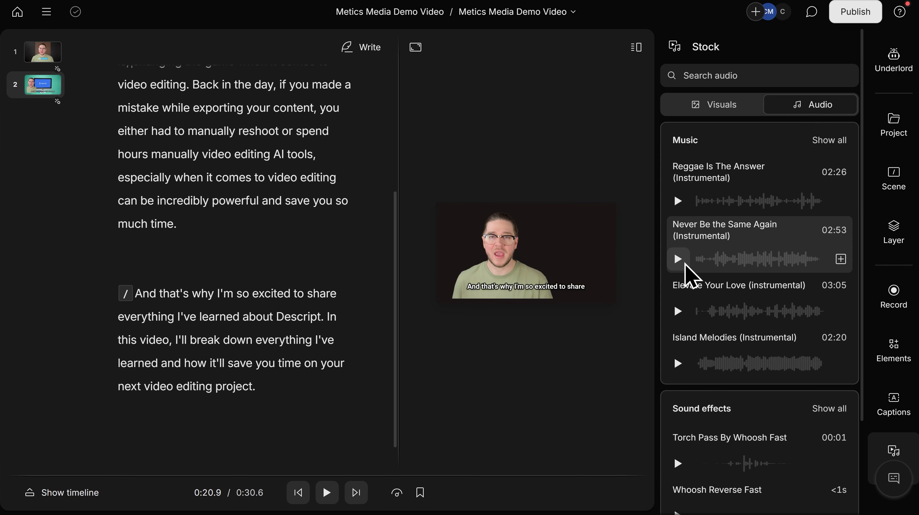
Step: Examine the publishing options for the Metics Media Demo Video and the list of available destinations
click(859, 19)
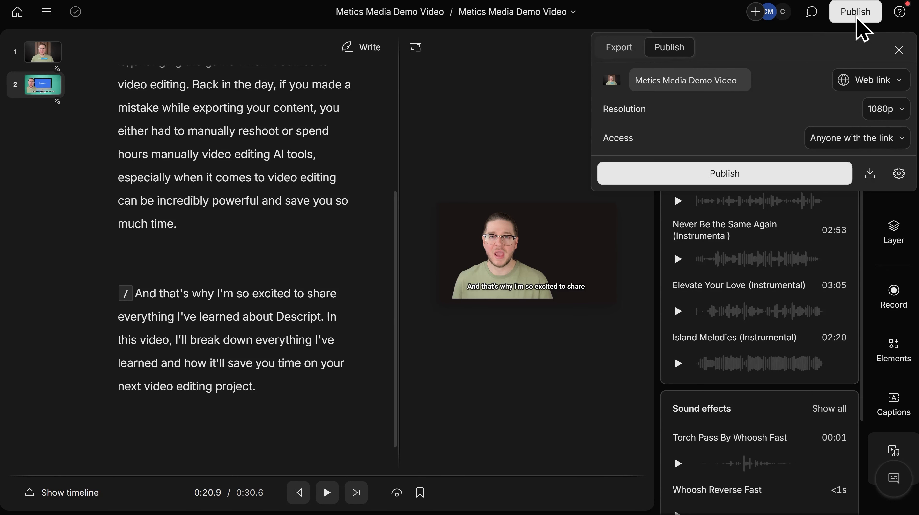
click(875, 80)
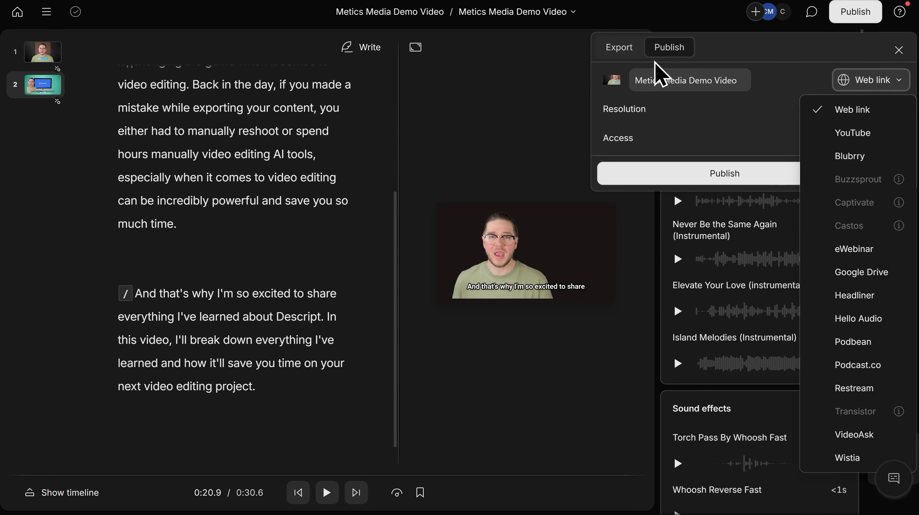
click(622, 52)
Step: Configure the video export for the current composition with High quality, checking the available resolutions
click(620, 50)
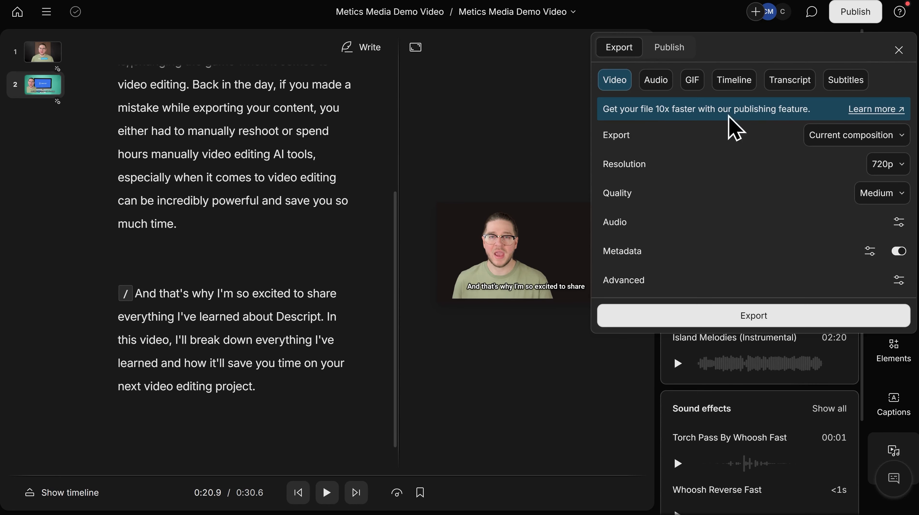
click(847, 138)
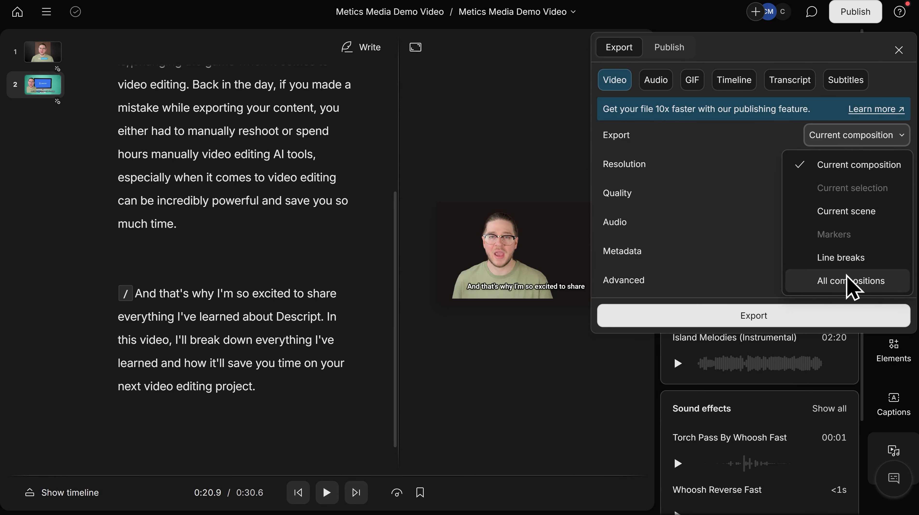
click(863, 160)
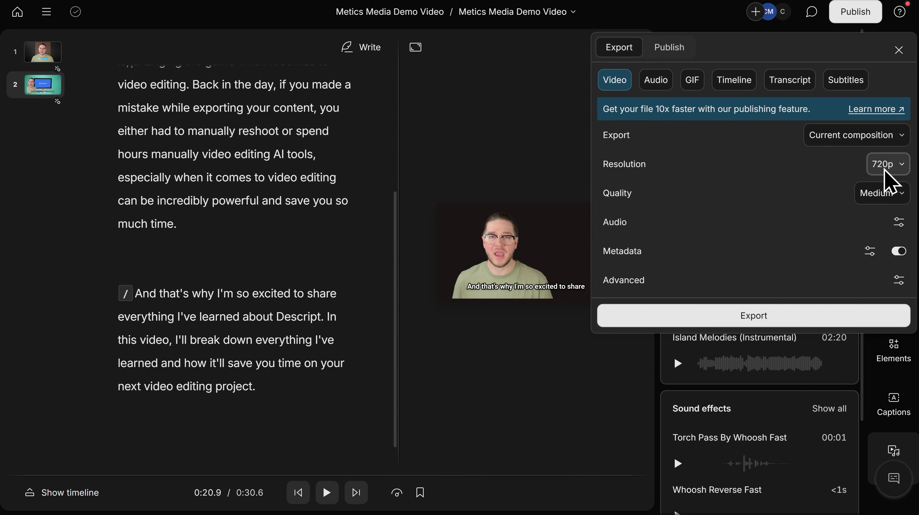
click(888, 169)
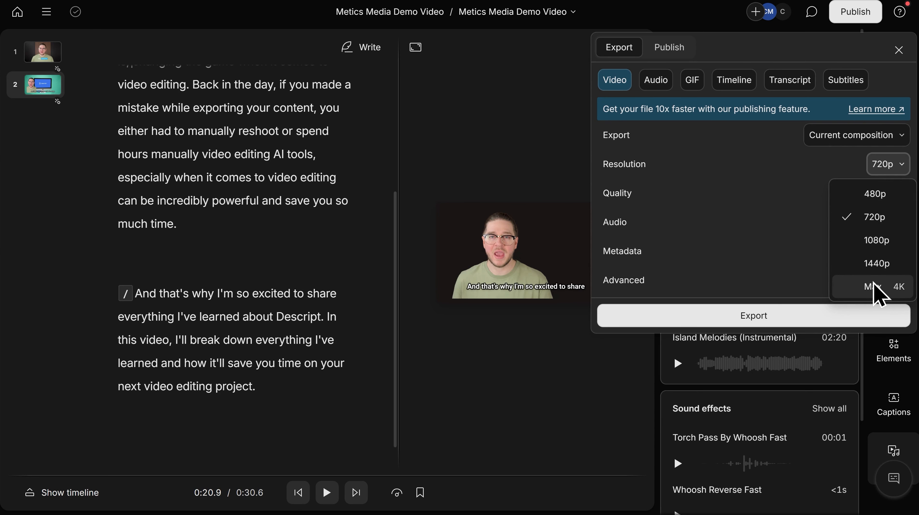
click(888, 172)
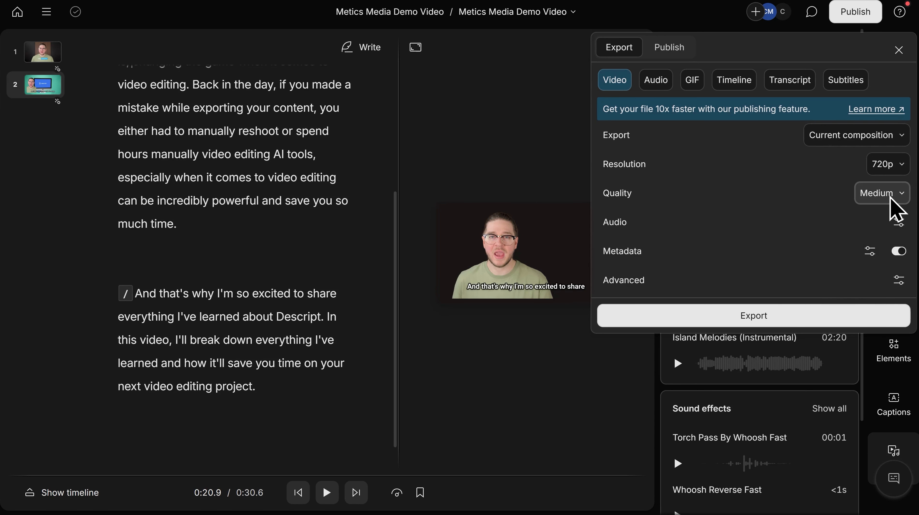
click(882, 194)
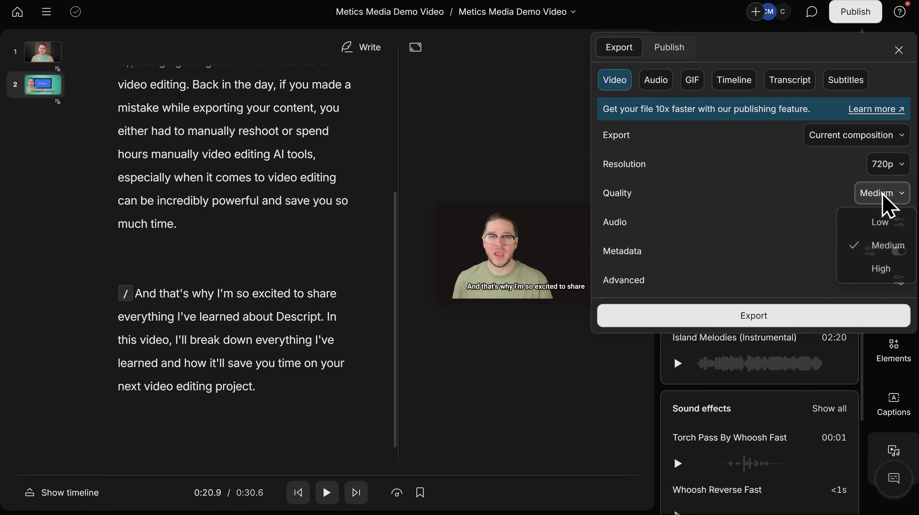
click(881, 270)
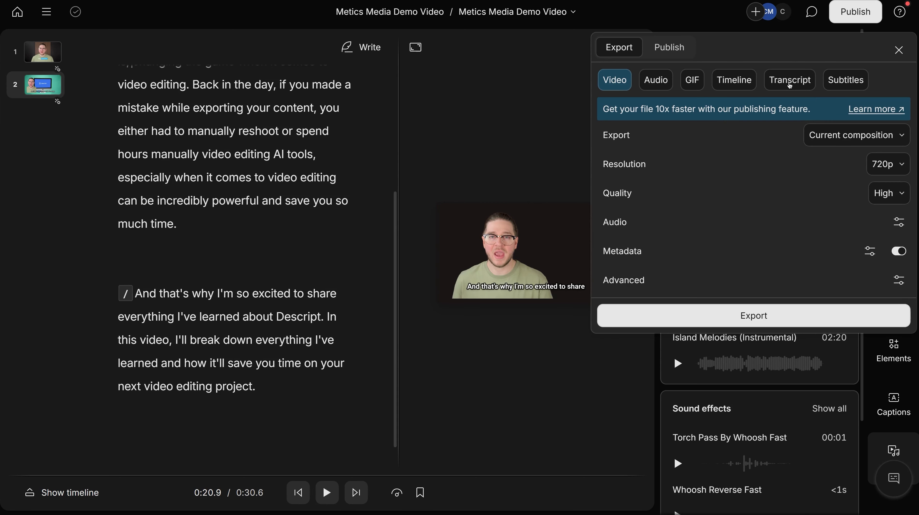
Step: Review the transcript export options with the Microsoft Word (.docx) format, and the file formats offered for subtitles
click(790, 86)
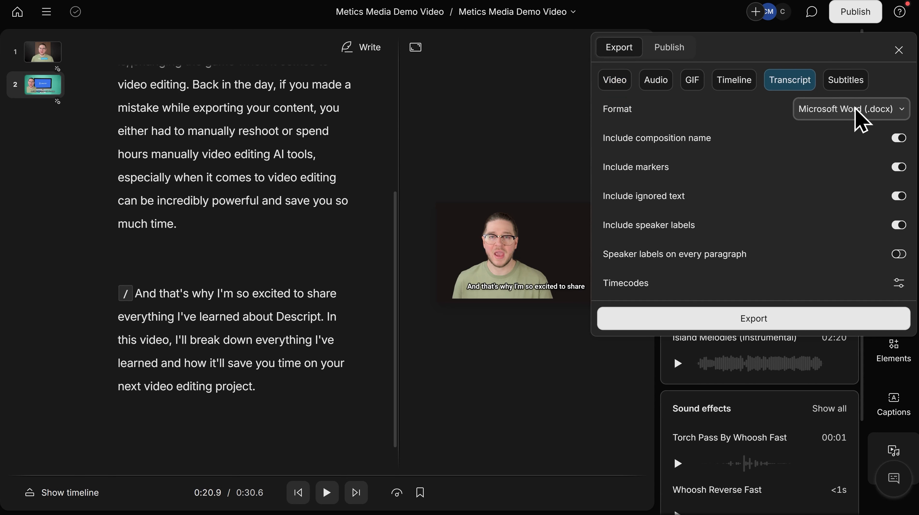
click(860, 119)
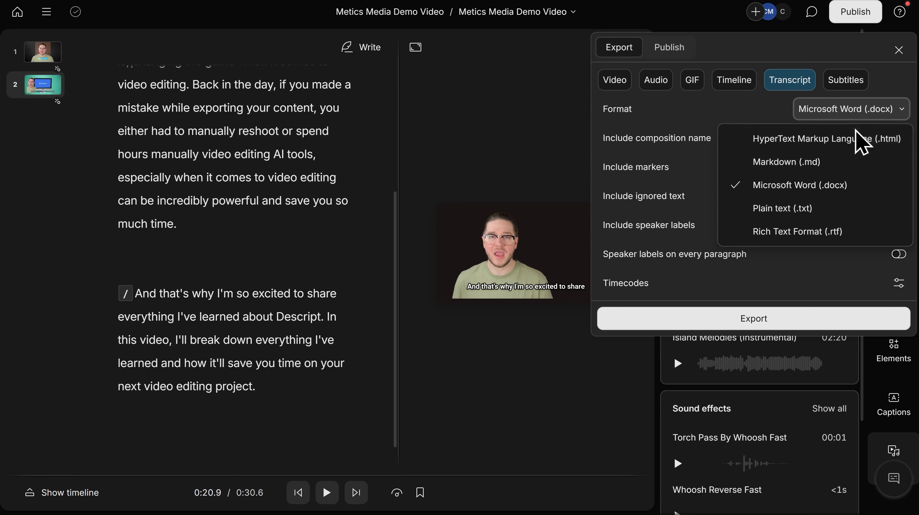
click(811, 185)
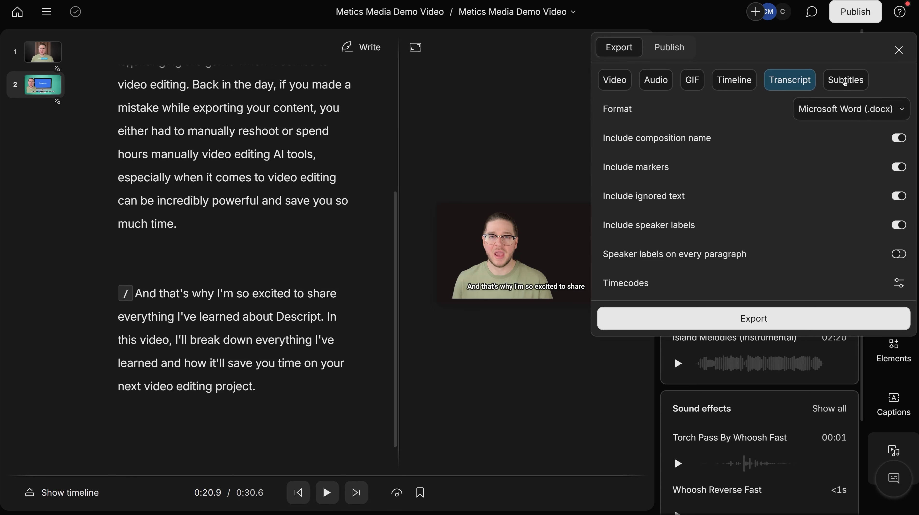
click(844, 82)
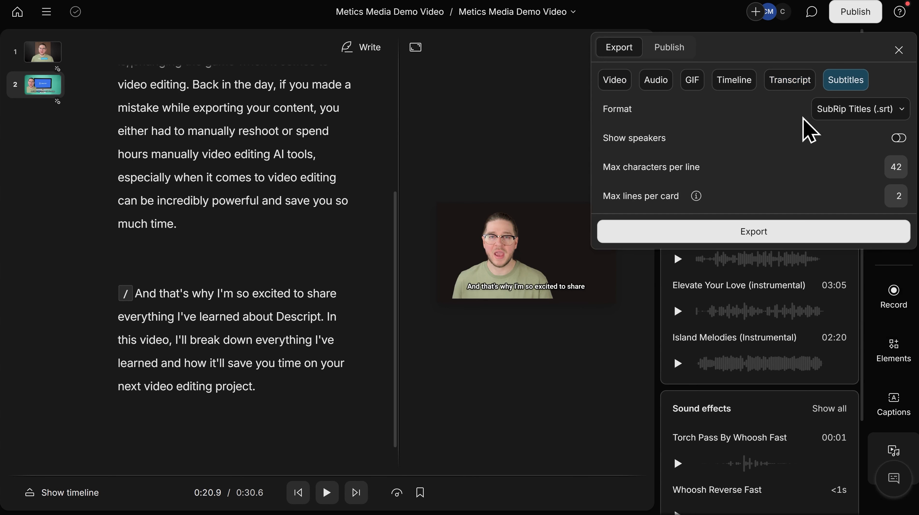
click(861, 114)
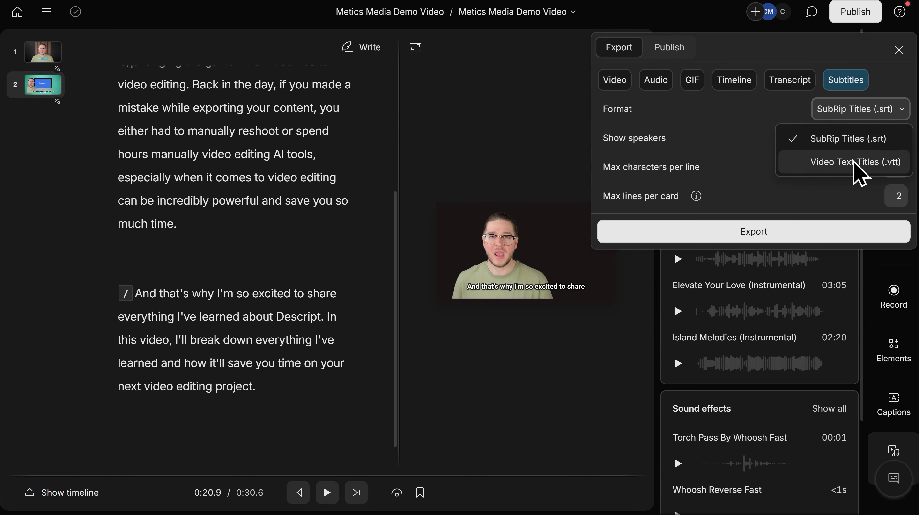
click(874, 118)
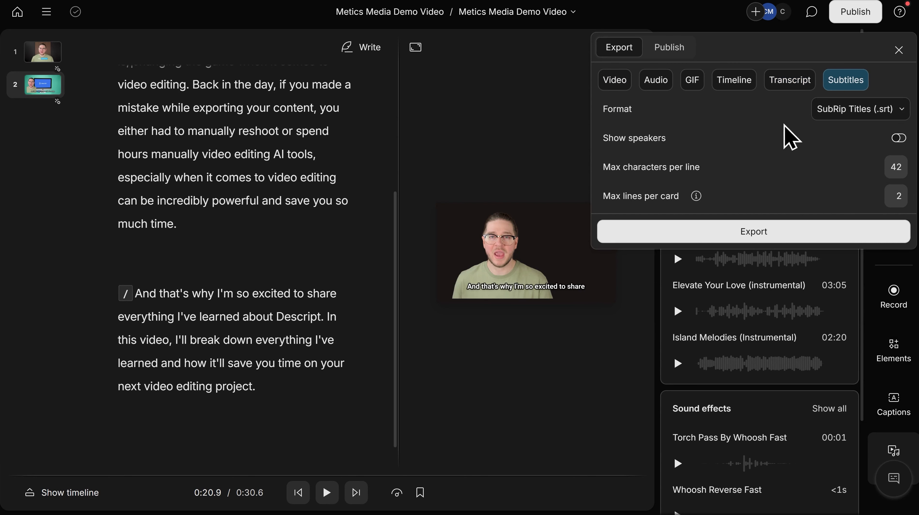
Step: Export the current composition as a 720p video in High quality
click(624, 82)
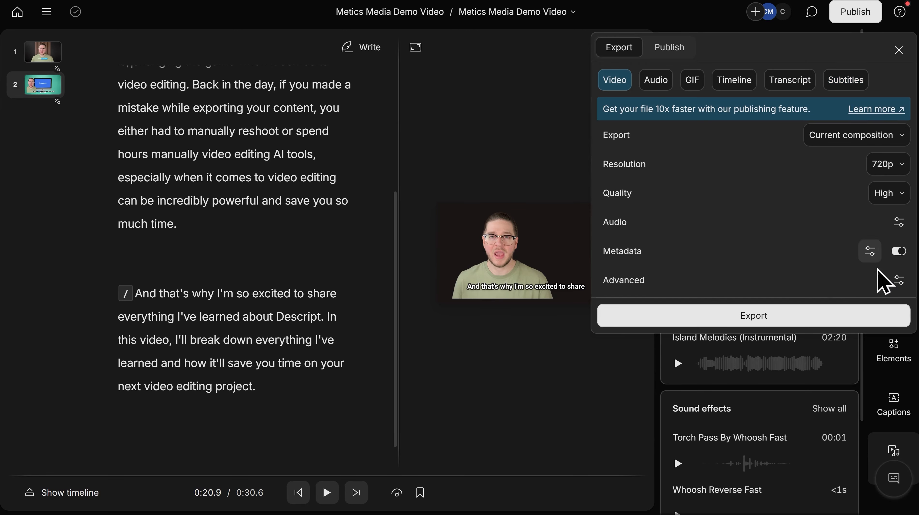
click(767, 318)
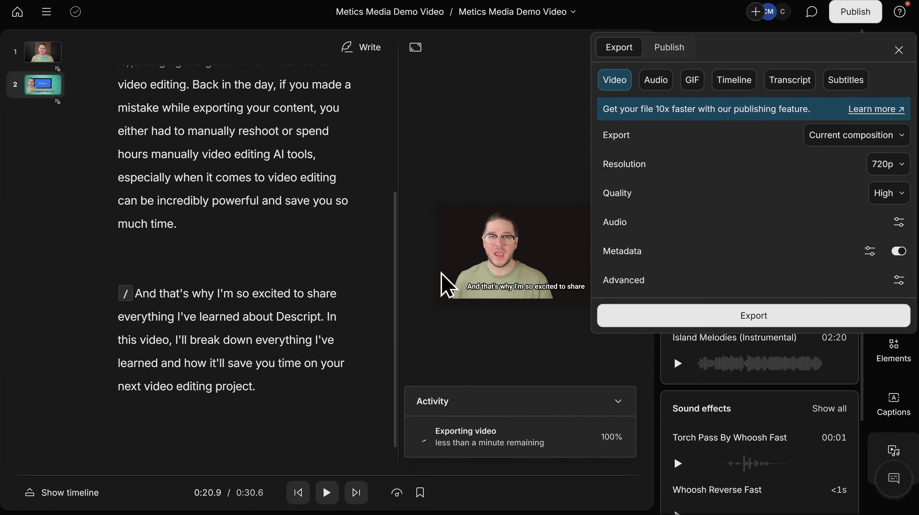
Step: Leave the project for the home page and view the Learn Descript tutorials
click(17, 14)
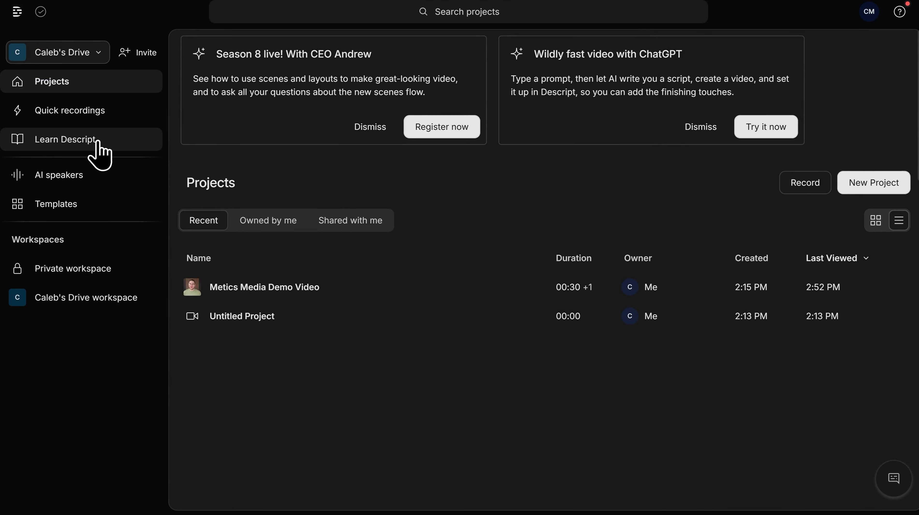
click(102, 141)
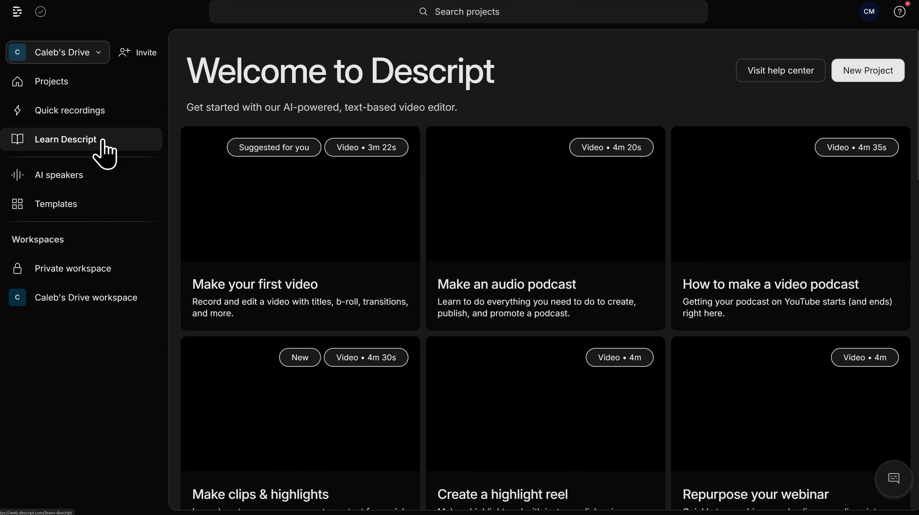